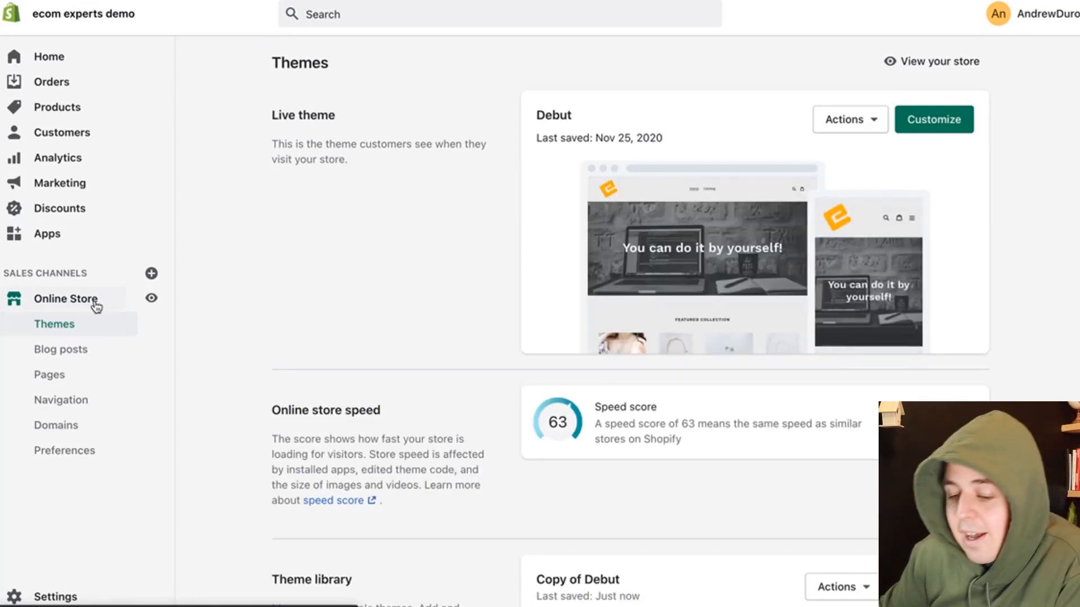
- Publish the Copy of Debut theme from the theme library as the store's live theme
{"action": "scroll", "coordinate": [557, 320], "scroll_direction": "down", "scroll_amount": 3}
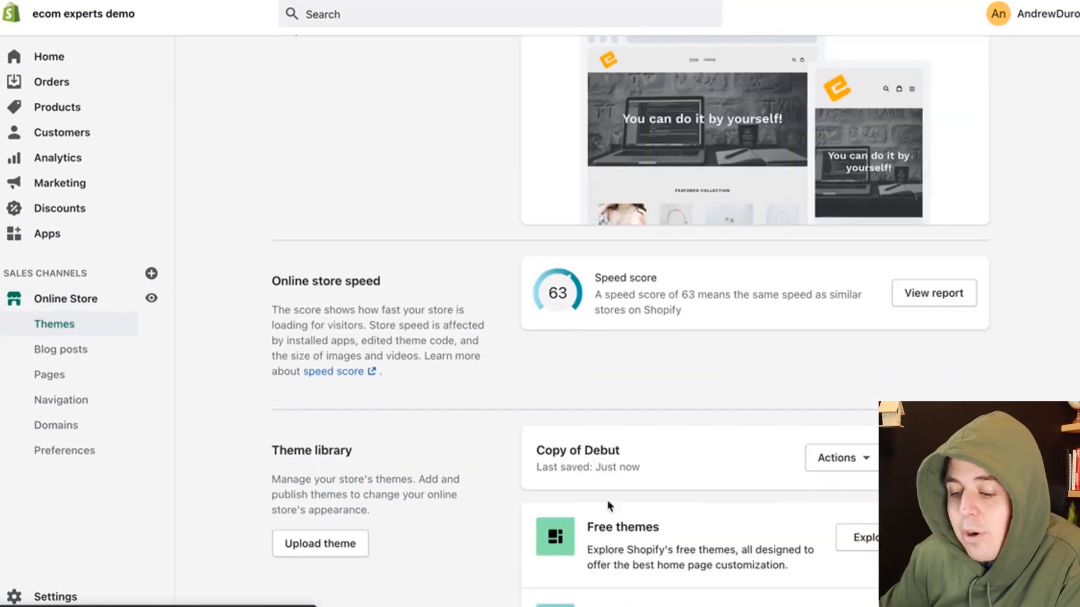
{"action": "left_click", "coordinate": [842, 465]}
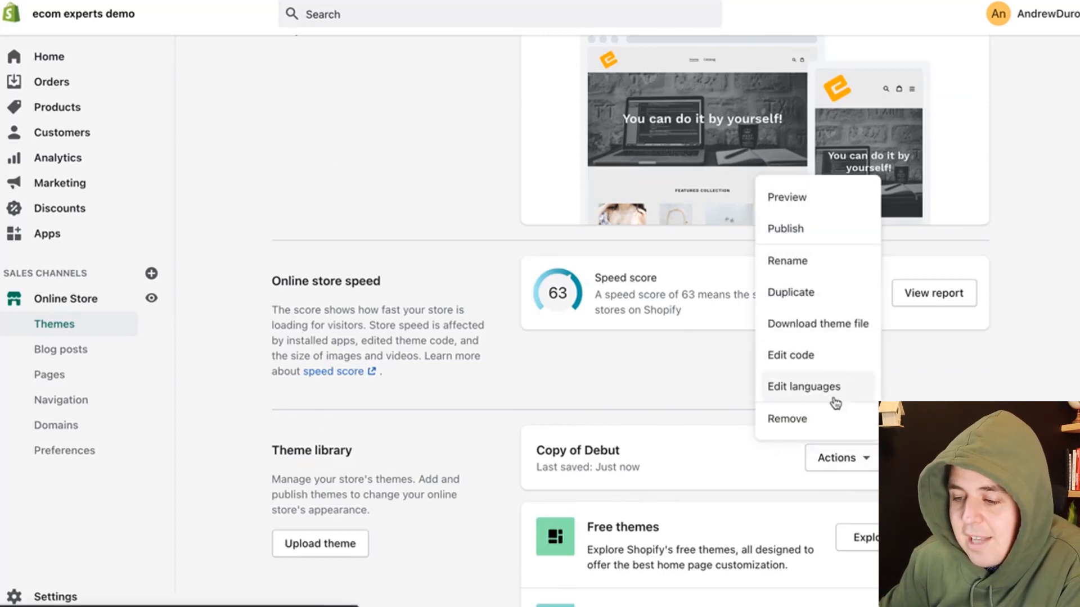
{"action": "left_click", "coordinate": [818, 229]}
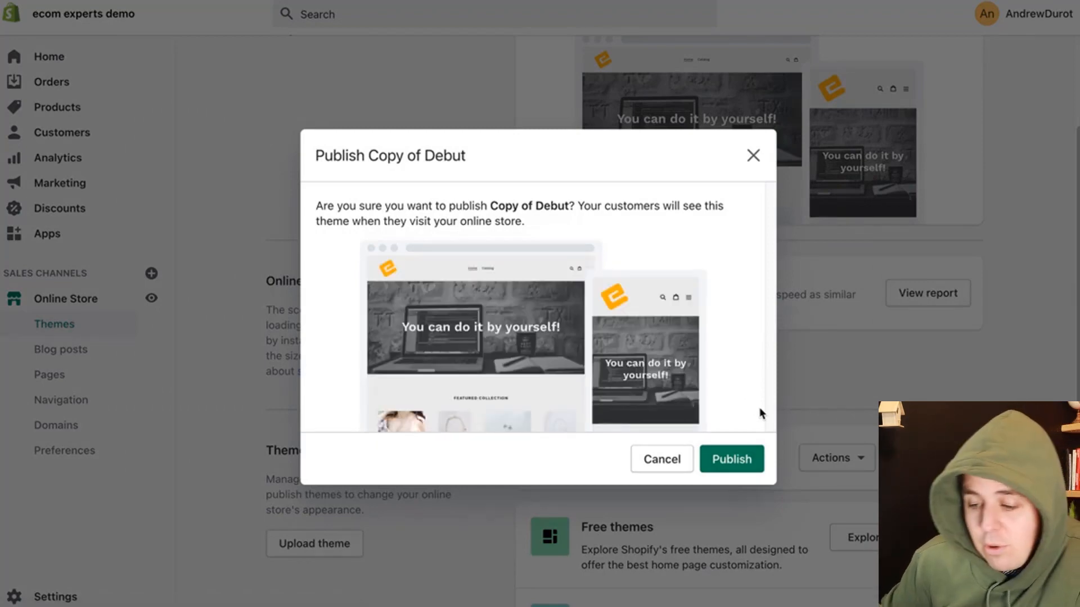
{"action": "left_click", "coordinate": [741, 458]}
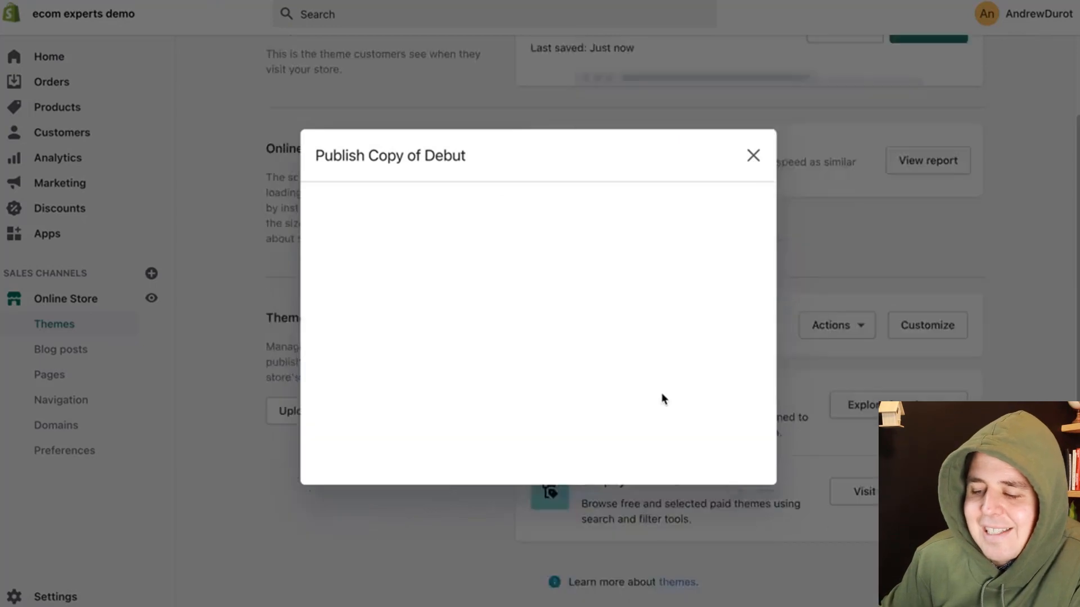
{"action": "scroll", "coordinate": [547, 254], "scroll_direction": "up", "scroll_amount": 3}
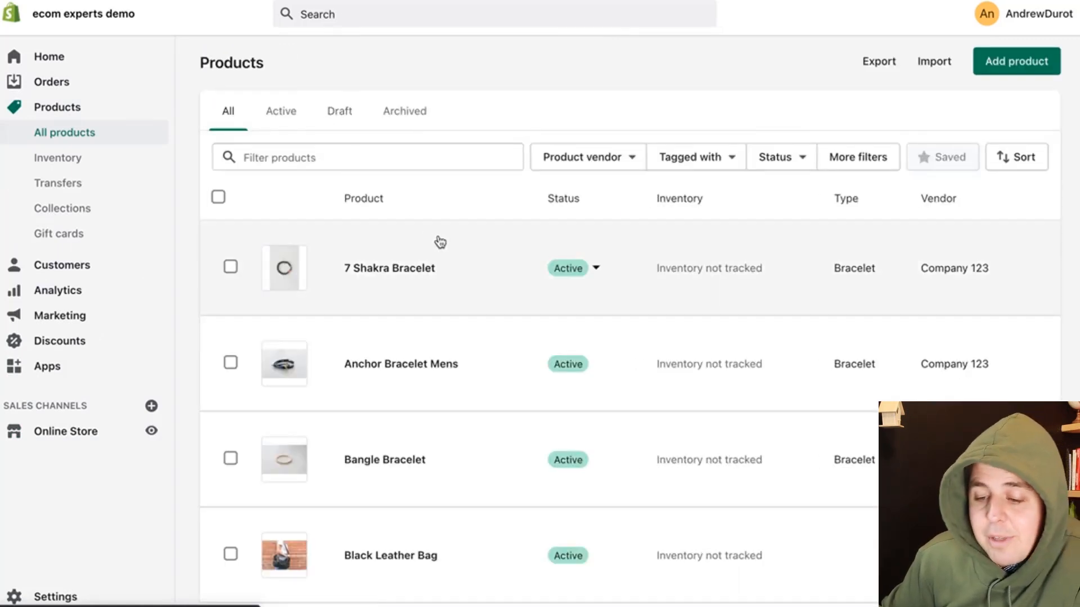
- Assign the product.banner theme template to the 7 Shakra Bracelet product and save it
{"action": "left_click", "coordinate": [419, 281]}
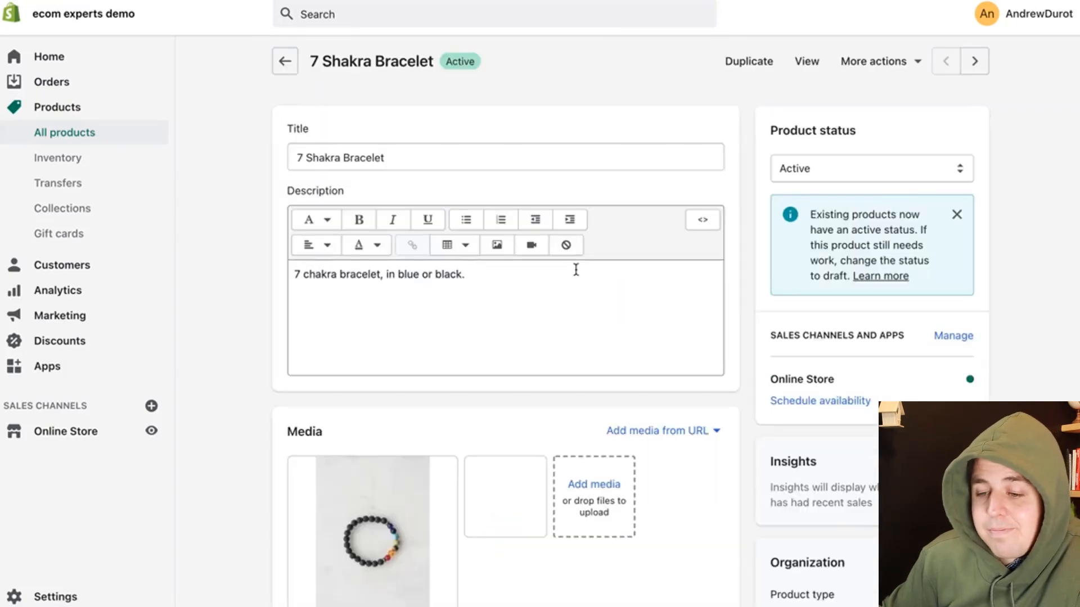
{"action": "scroll", "coordinate": [882, 353], "scroll_direction": "down", "scroll_amount": 8}
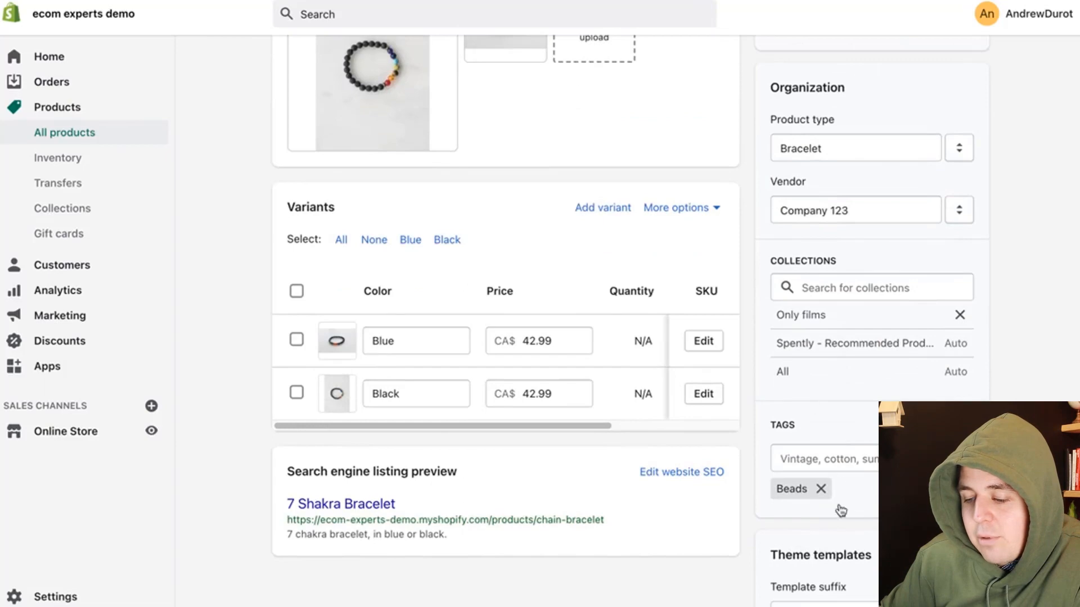
{"action": "scroll", "coordinate": [841, 511], "scroll_direction": "down", "scroll_amount": 3}
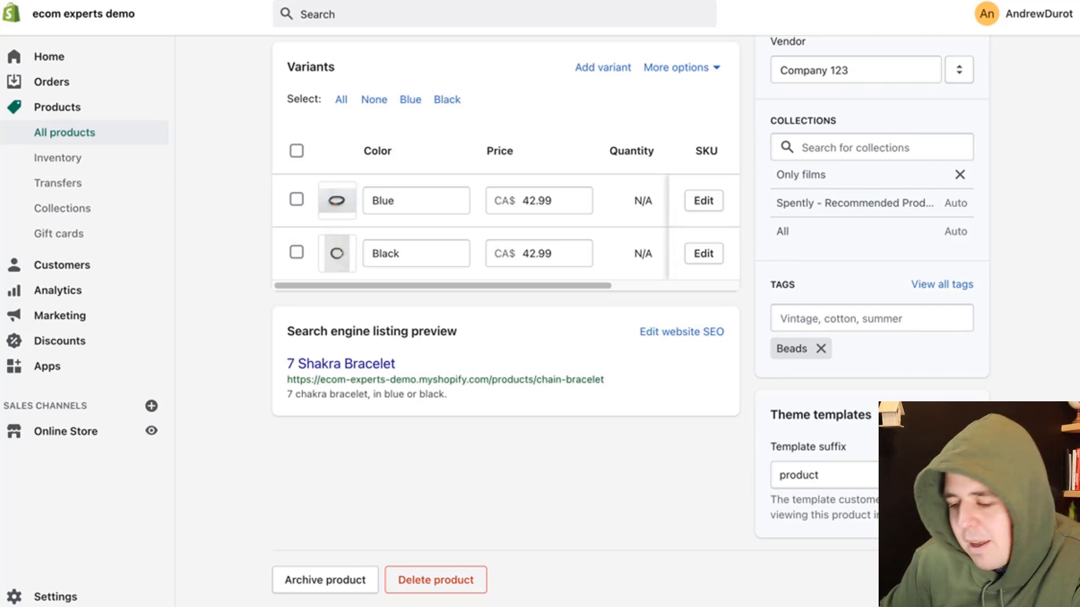
{"action": "left_click", "coordinate": [899, 475]}
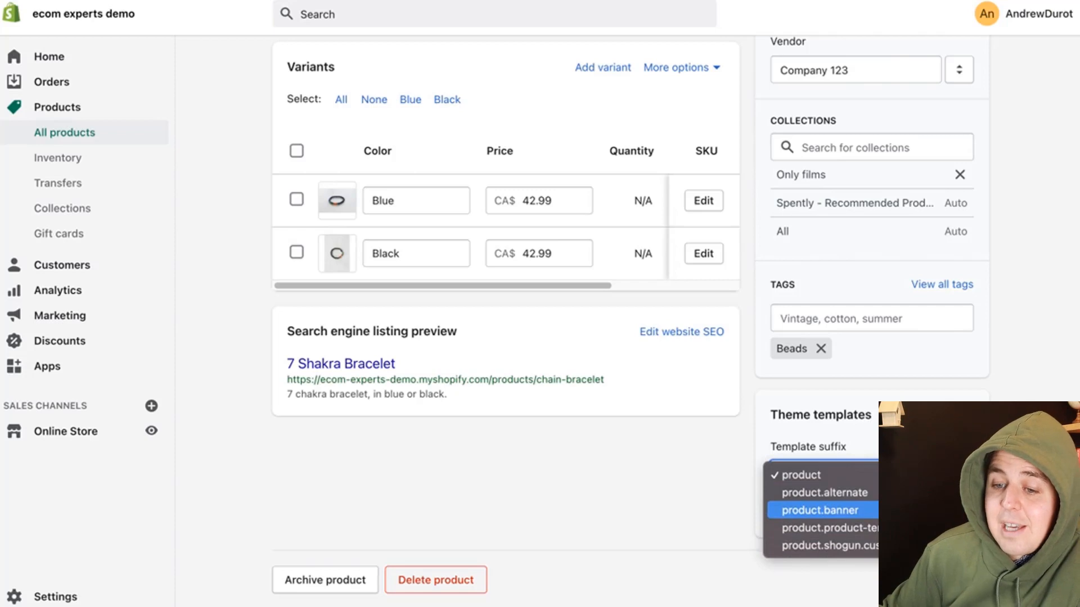
{"action": "left_click", "coordinate": [832, 511]}
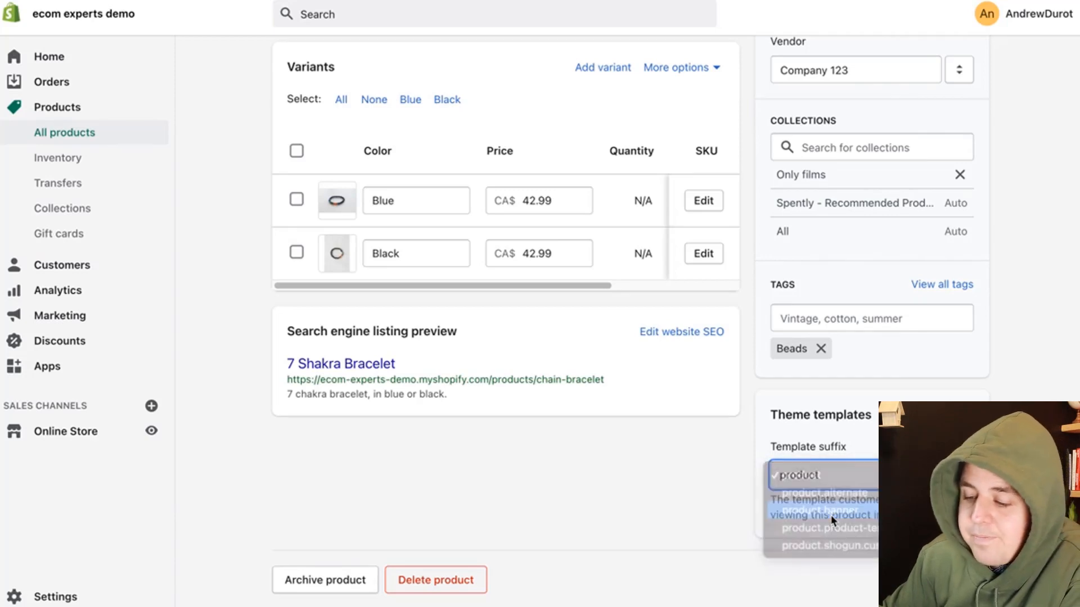
{"action": "left_click", "coordinate": [964, 14]}
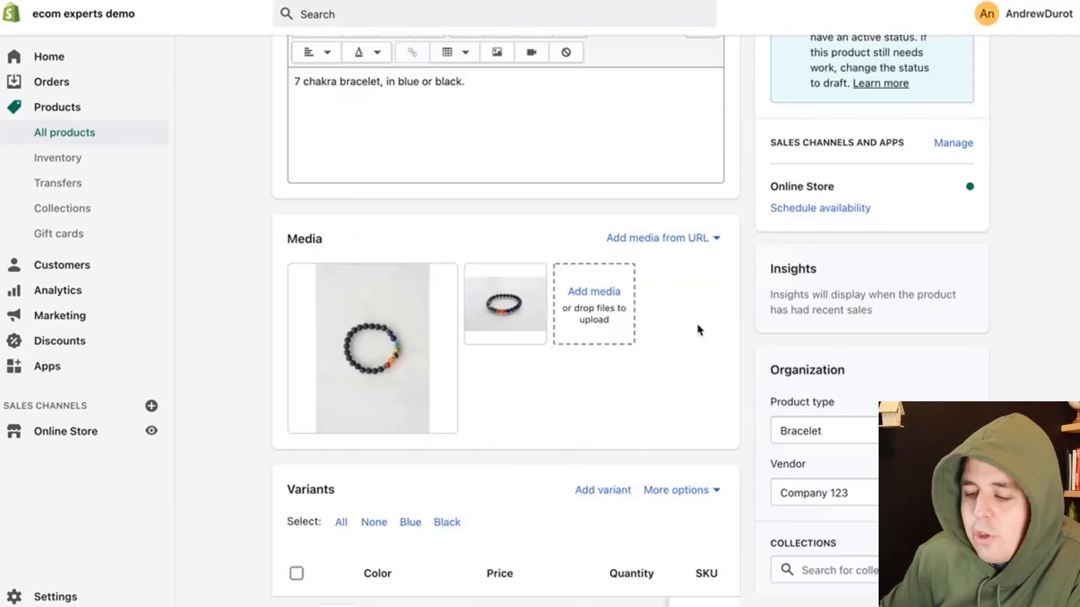
{"action": "scroll", "coordinate": [697, 325], "scroll_direction": "down", "scroll_amount": 3}
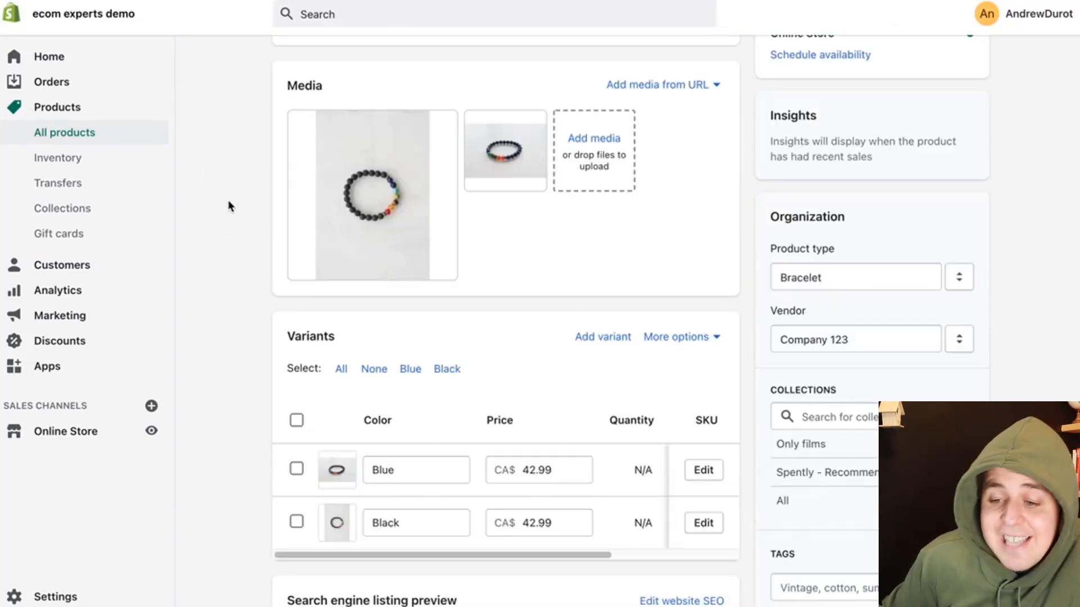
- Leave the product for the online store's themes and open the live Copy of Debut theme for customization
{"action": "left_click", "coordinate": [90, 114]}
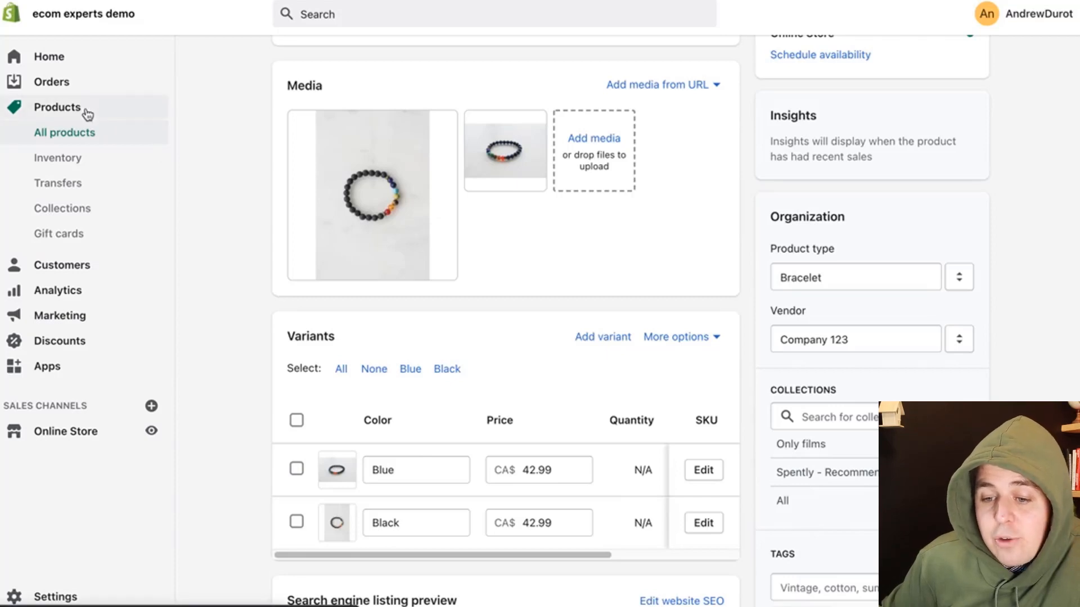
{"action": "scroll", "coordinate": [517, 299], "scroll_direction": "down", "scroll_amount": 10}
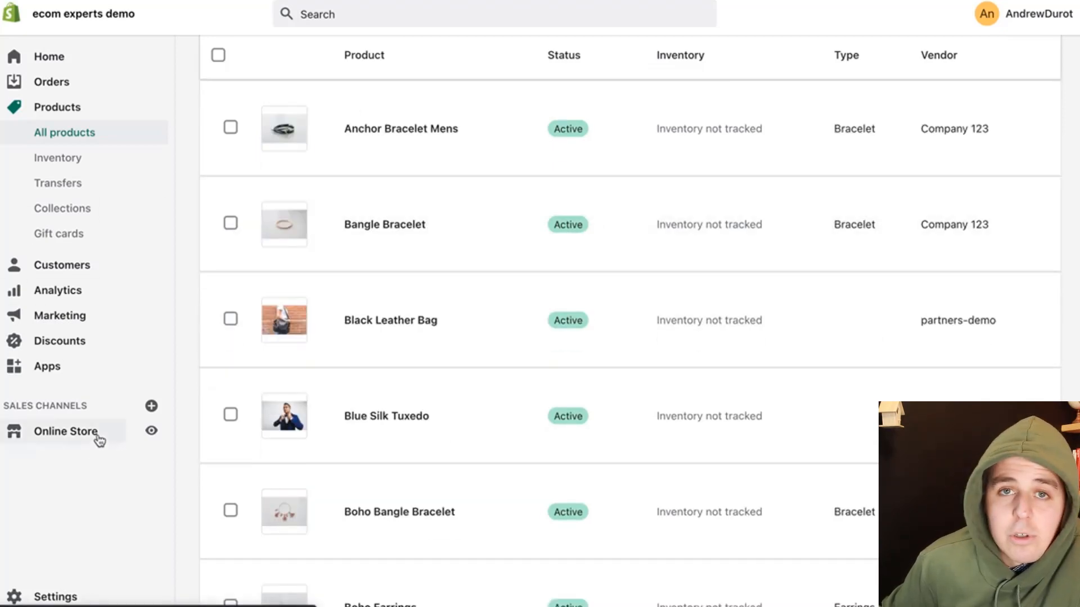
{"action": "left_click", "coordinate": [66, 432]}
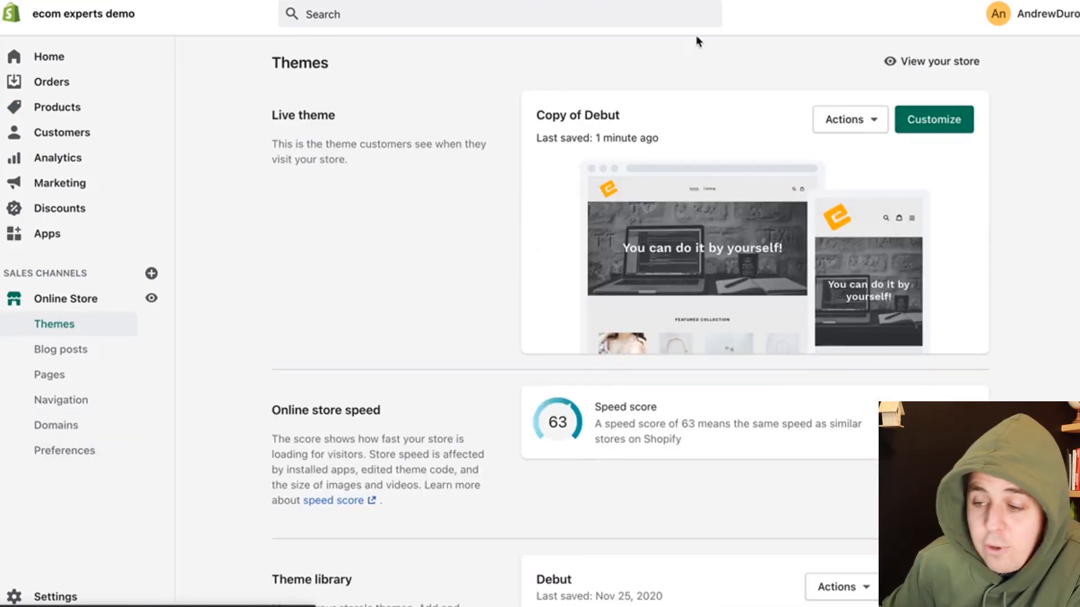
{"action": "left_click", "coordinate": [943, 130]}
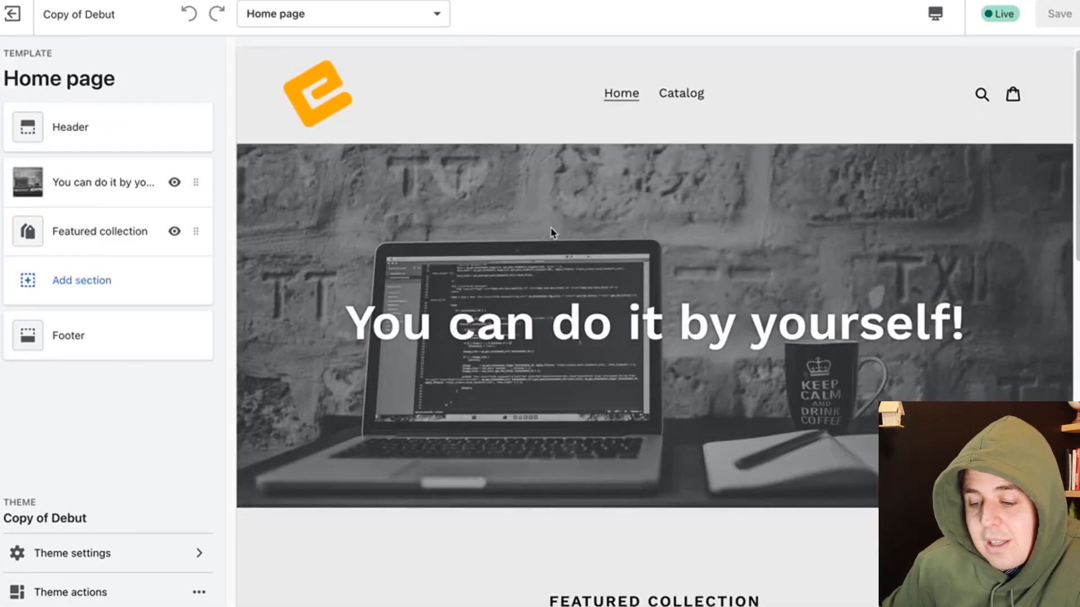
- Find the 7 Shakra Bracelet in the store preview's catalog and open its product page
{"action": "scroll", "coordinate": [551, 233], "scroll_direction": "down", "scroll_amount": 5}
{"action": "scroll", "coordinate": [552, 232], "scroll_direction": "down", "scroll_amount": 6}
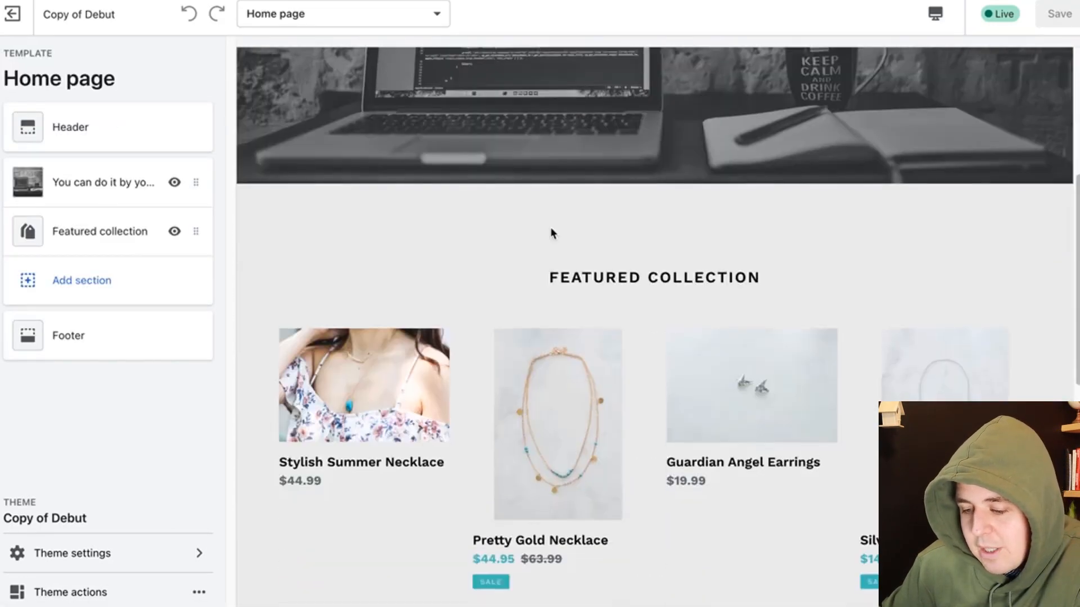
{"action": "scroll", "coordinate": [553, 234], "scroll_direction": "down", "scroll_amount": 1}
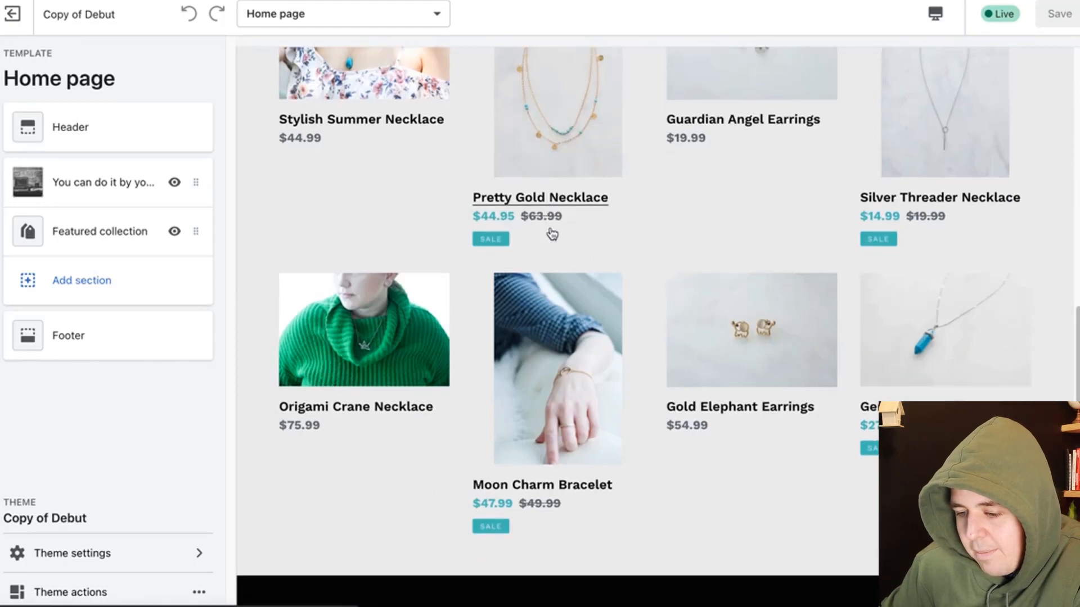
{"action": "scroll", "coordinate": [552, 234], "scroll_direction": "up", "scroll_amount": 12}
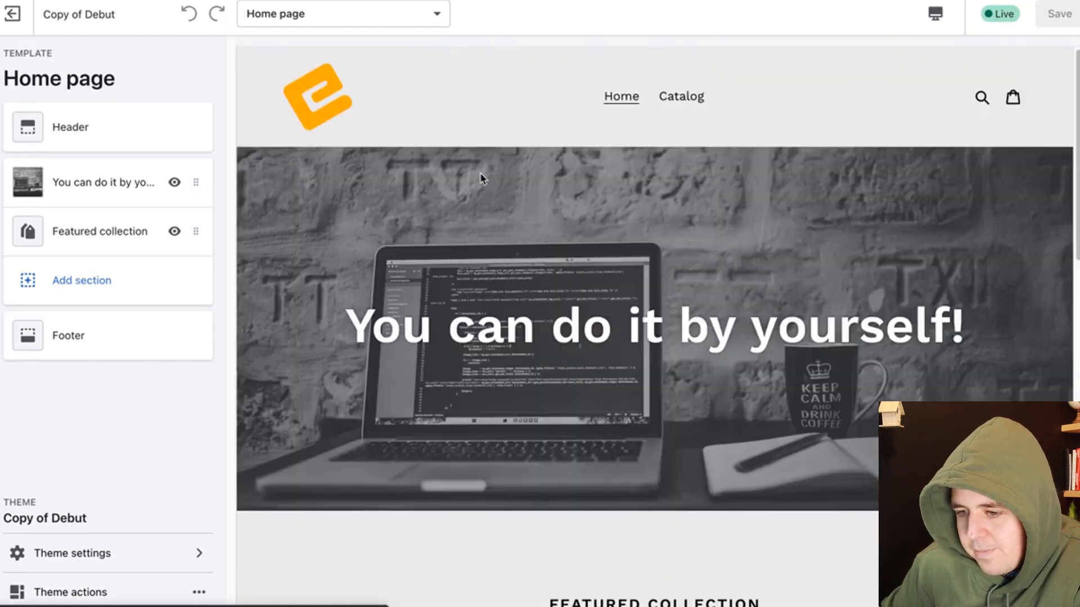
{"action": "left_click", "coordinate": [682, 98]}
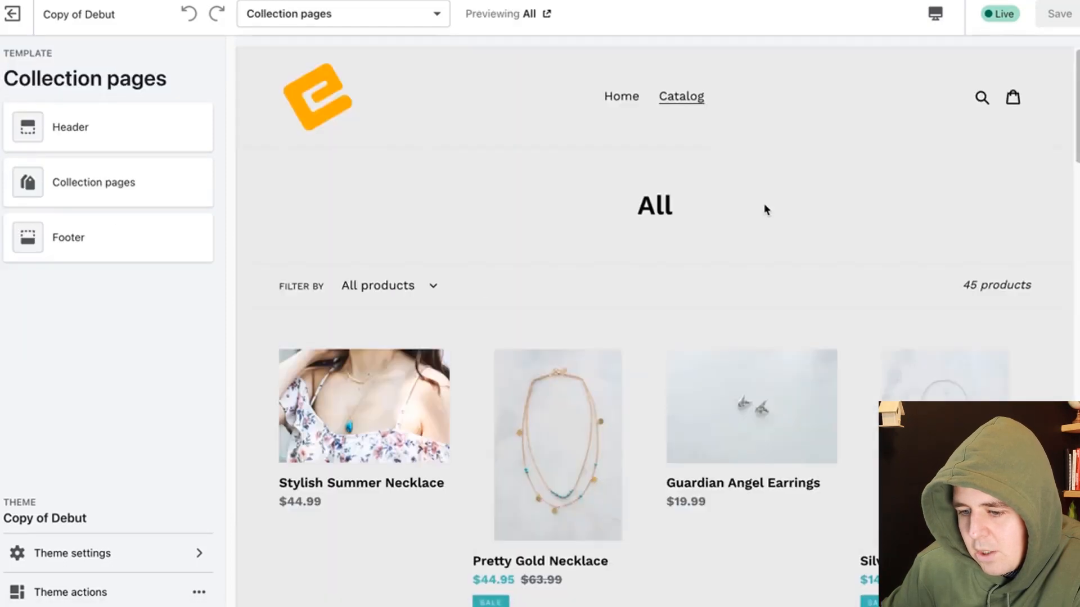
{"action": "scroll", "coordinate": [766, 209], "scroll_direction": "down", "scroll_amount": 3}
{"action": "scroll", "coordinate": [763, 209], "scroll_direction": "down", "scroll_amount": 7}
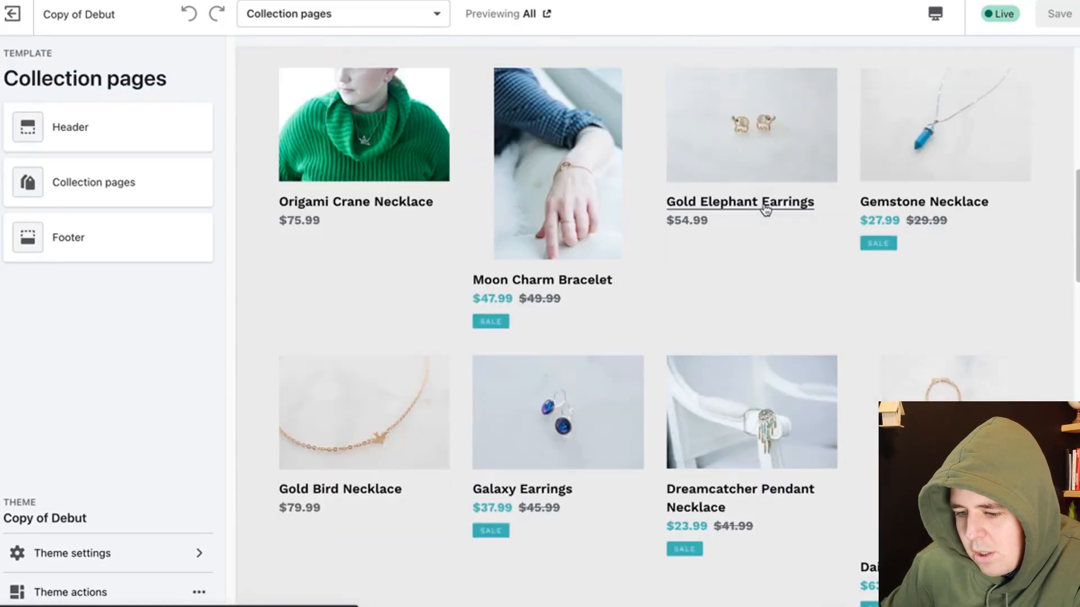
{"action": "scroll", "coordinate": [765, 208], "scroll_direction": "down", "scroll_amount": 1}
{"action": "scroll", "coordinate": [765, 210], "scroll_direction": "down", "scroll_amount": 3}
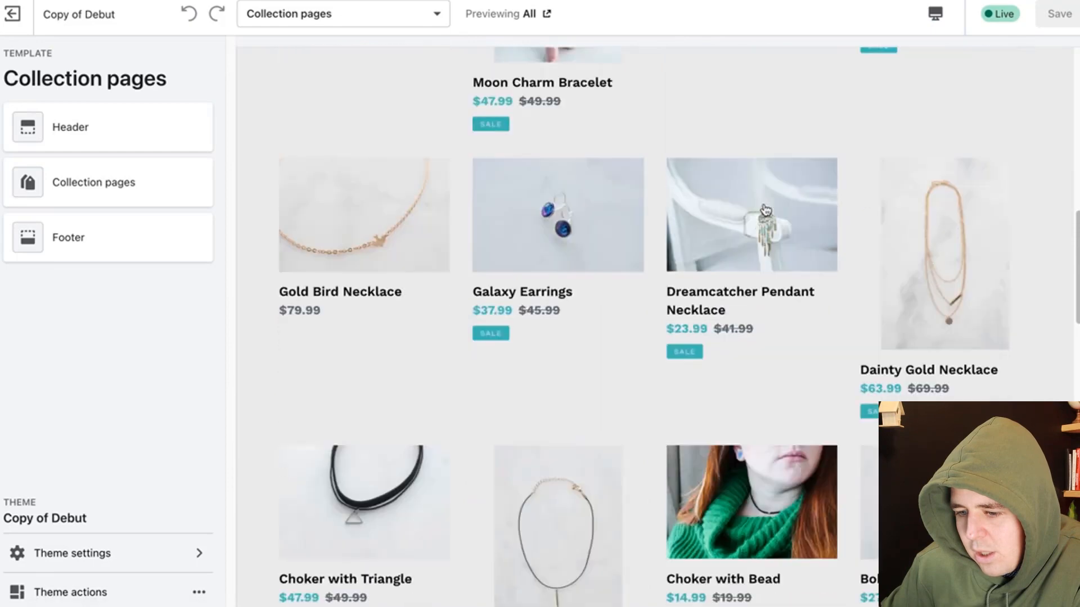
{"action": "scroll", "coordinate": [765, 210], "scroll_direction": "down", "scroll_amount": 2}
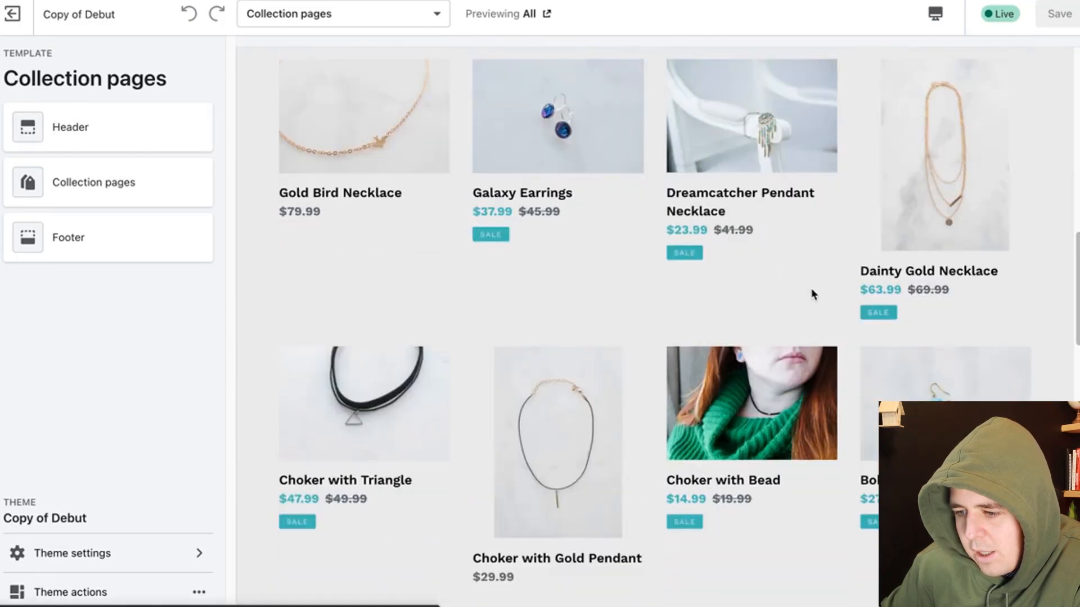
{"action": "scroll", "coordinate": [810, 289], "scroll_direction": "down", "scroll_amount": 3}
{"action": "scroll", "coordinate": [809, 290], "scroll_direction": "down", "scroll_amount": 3}
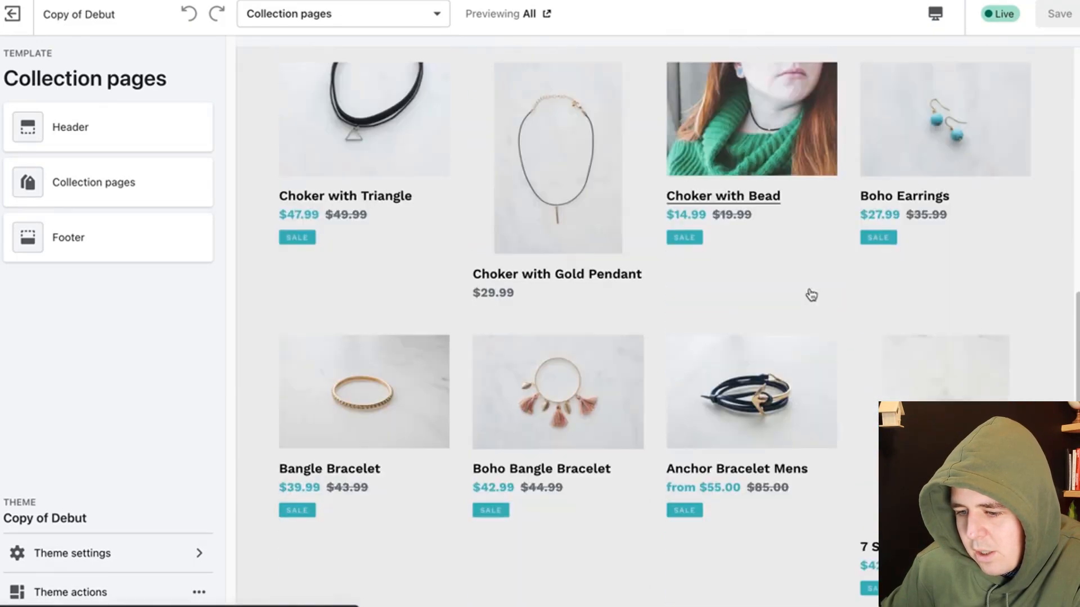
{"action": "scroll", "coordinate": [810, 294], "scroll_direction": "down", "scroll_amount": 4}
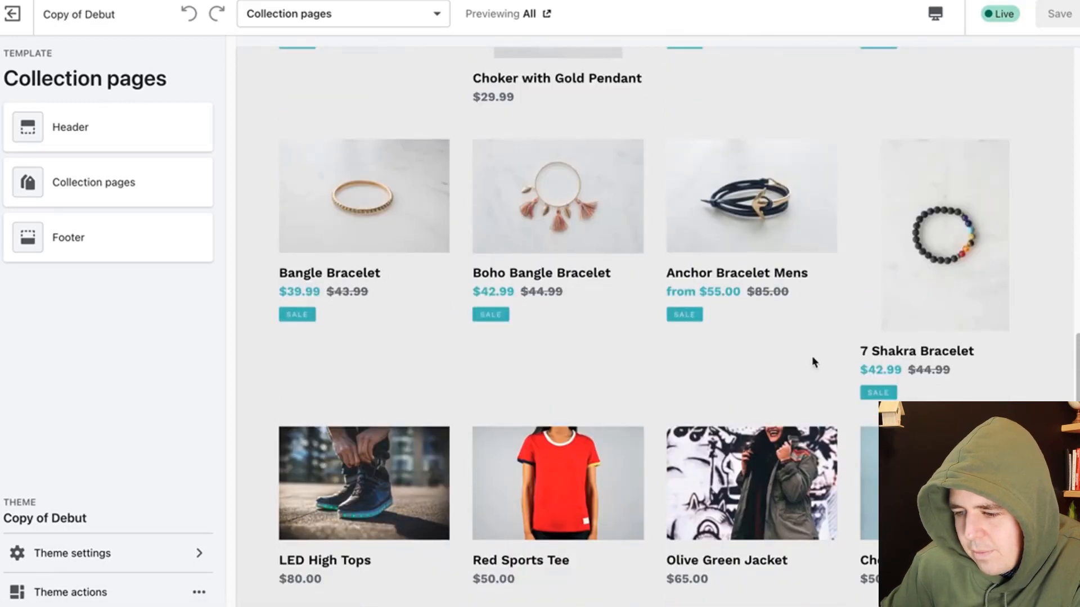
{"action": "scroll", "coordinate": [814, 360], "scroll_direction": "down", "scroll_amount": 3}
{"action": "scroll", "coordinate": [814, 359], "scroll_direction": "down", "scroll_amount": 1}
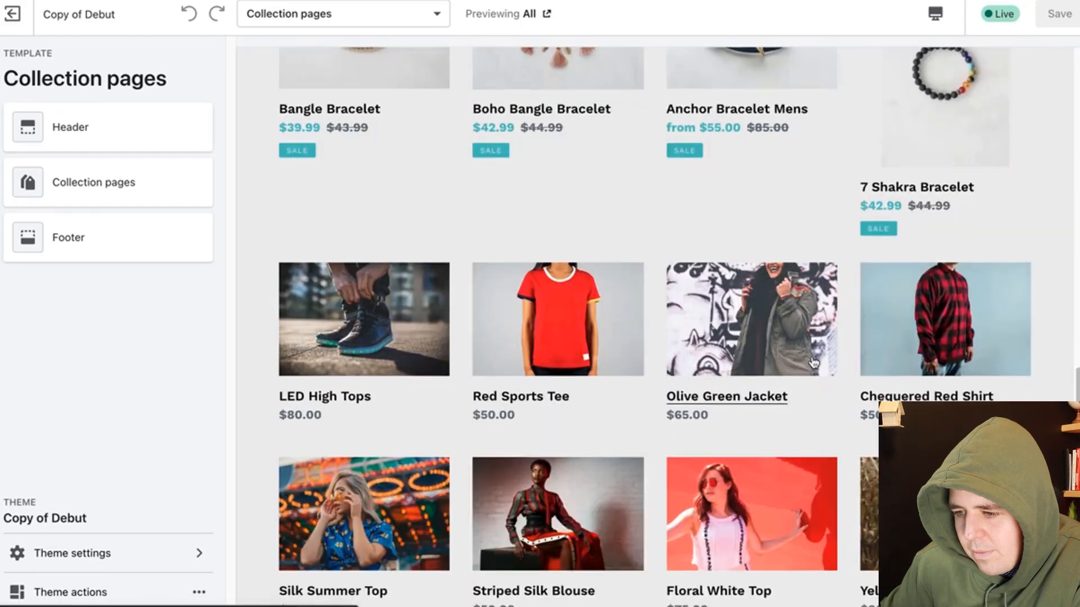
{"action": "left_click", "coordinate": [946, 94]}
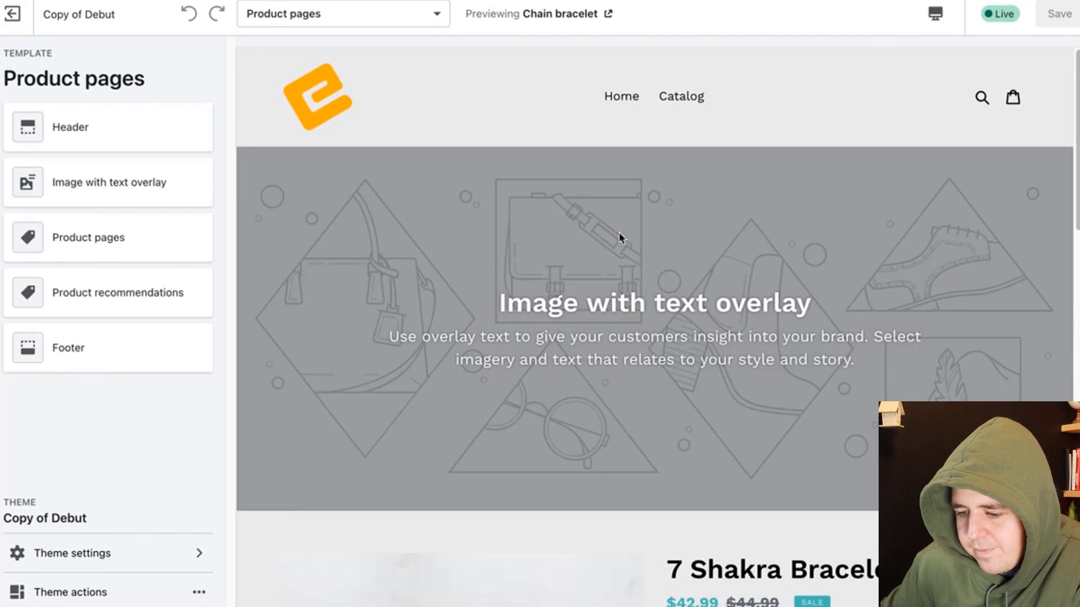
- Examine the banner on the 7 Shakra Bracelet page and the settings of its Image with text overlay section
{"action": "scroll", "coordinate": [619, 236], "scroll_direction": "down", "scroll_amount": 4}
{"action": "scroll", "coordinate": [618, 240], "scroll_direction": "up", "scroll_amount": 4}
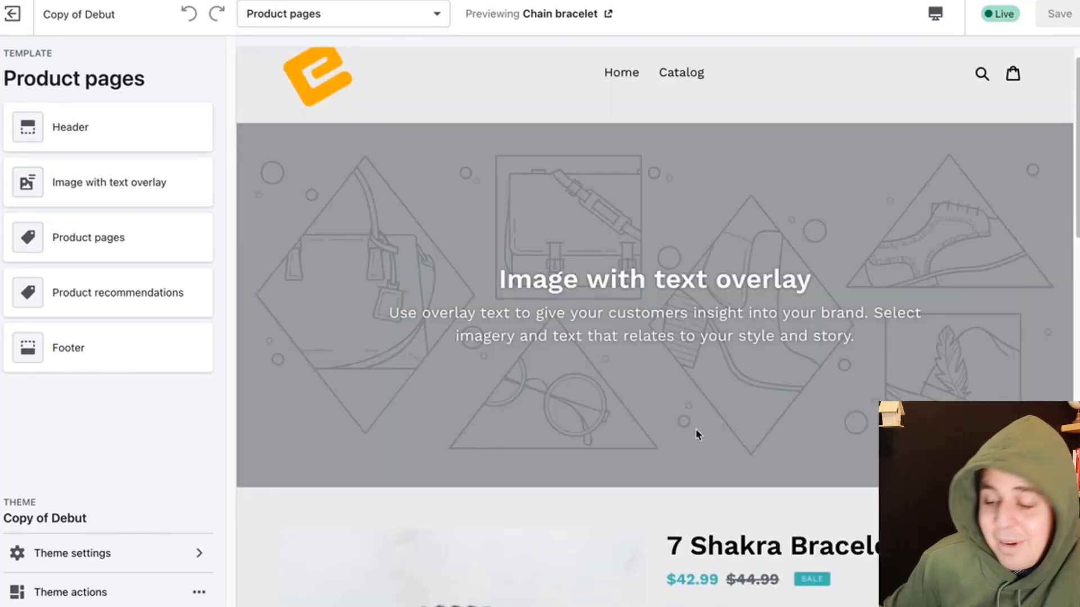
{"action": "scroll", "coordinate": [697, 435], "scroll_direction": "down", "scroll_amount": 5}
{"action": "scroll", "coordinate": [784, 393], "scroll_direction": "up", "scroll_amount": 2}
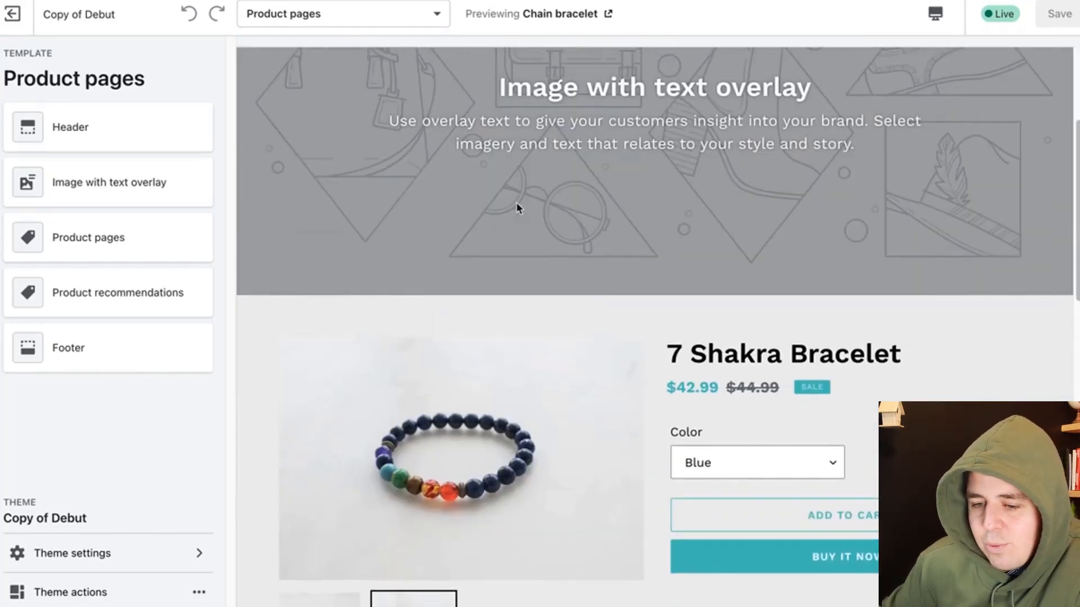
{"action": "left_click", "coordinate": [50, 178]}
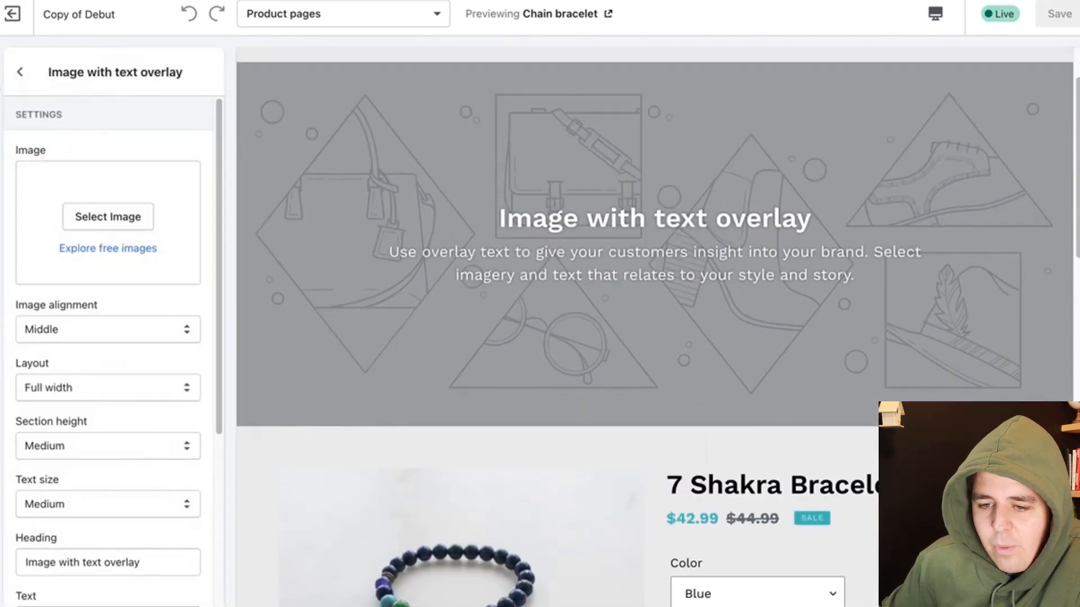
{"action": "left_click", "coordinate": [17, 75]}
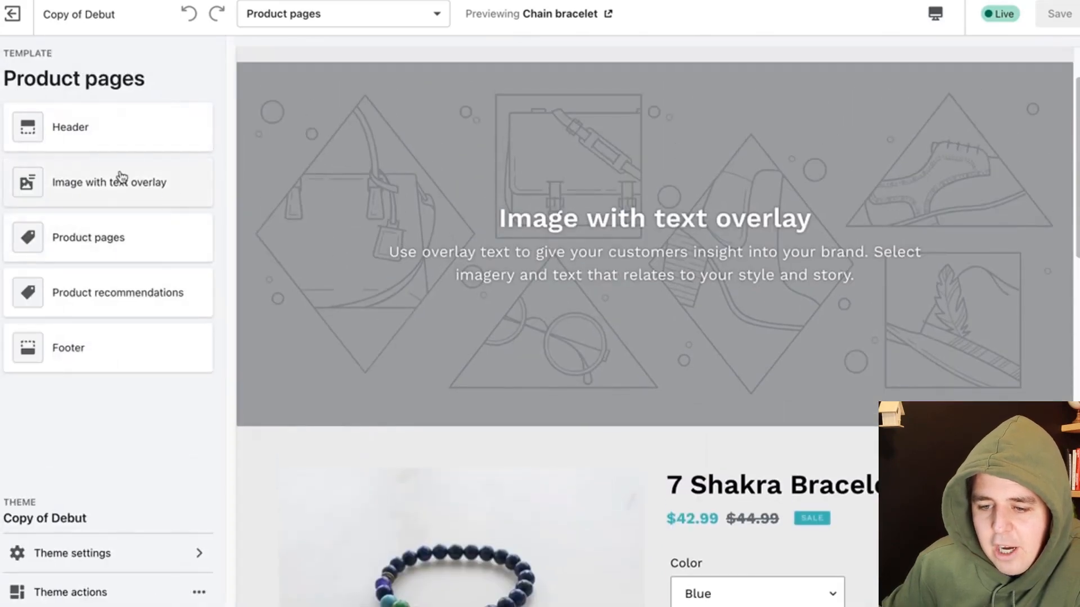
- Set the dark laptop-and-brick-wall photo from the image library as the Image with text overlay section's image
{"action": "left_click", "coordinate": [151, 200]}
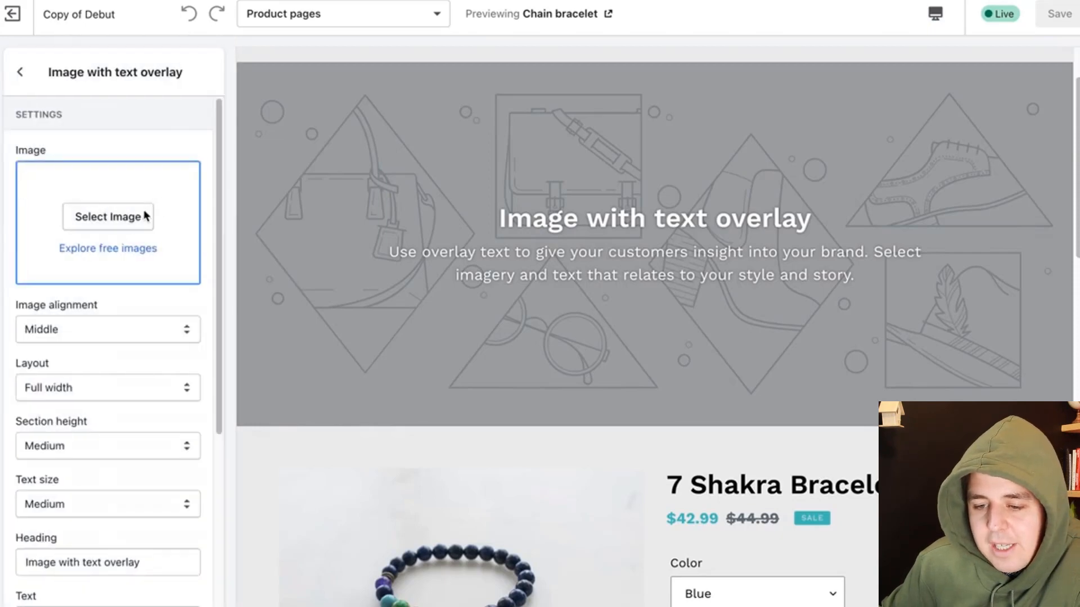
{"action": "left_click", "coordinate": [144, 217]}
{"action": "left_click", "coordinate": [57, 292]}
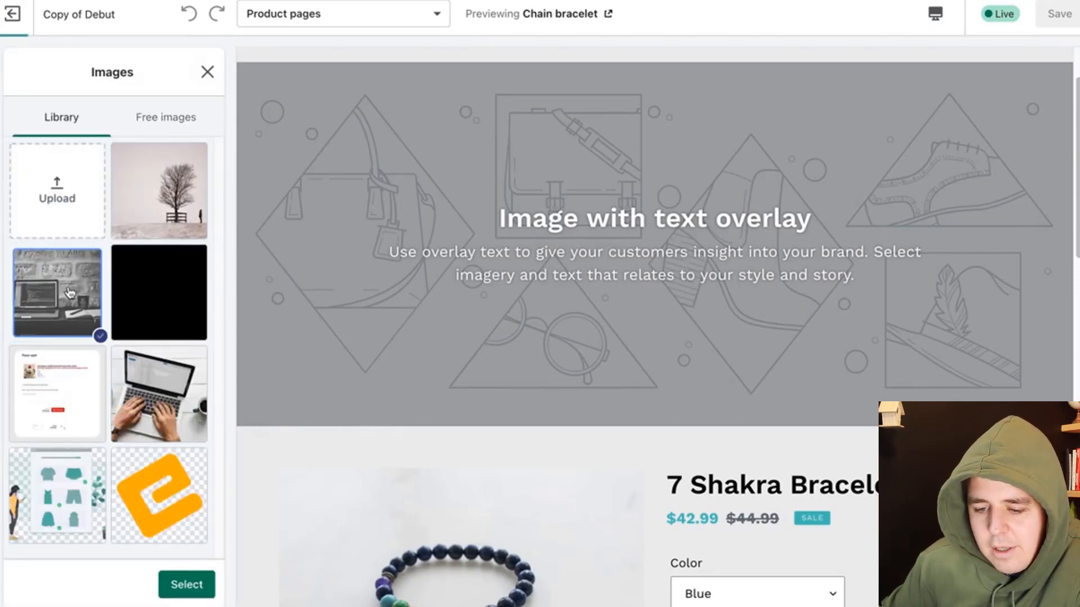
{"action": "left_click", "coordinate": [187, 585]}
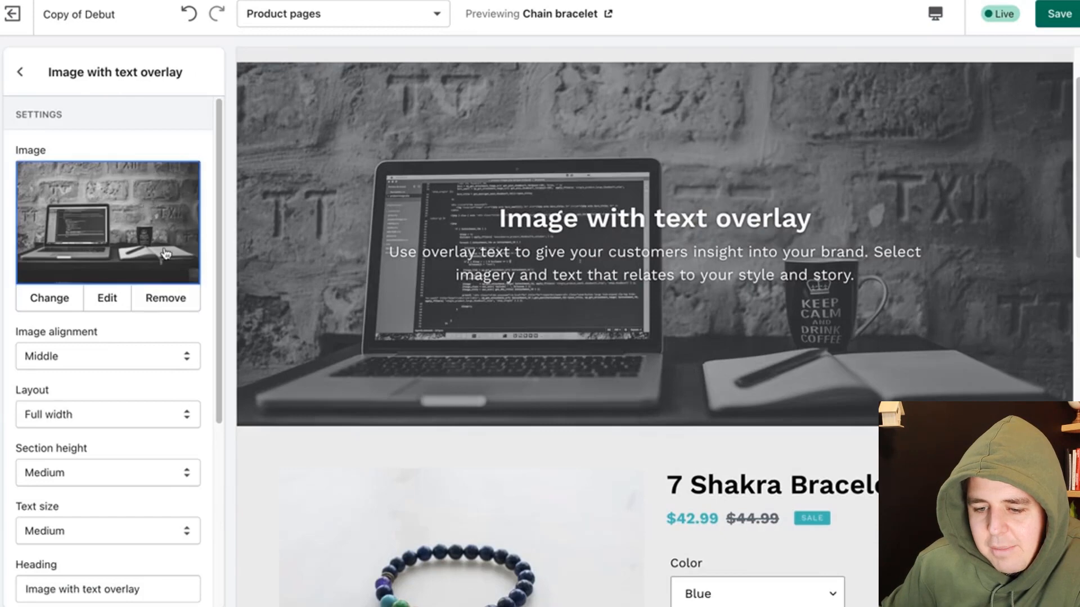
{"action": "scroll", "coordinate": [166, 254], "scroll_direction": "down", "scroll_amount": 1}
{"action": "scroll", "coordinate": [164, 251], "scroll_direction": "down", "scroll_amount": 1}
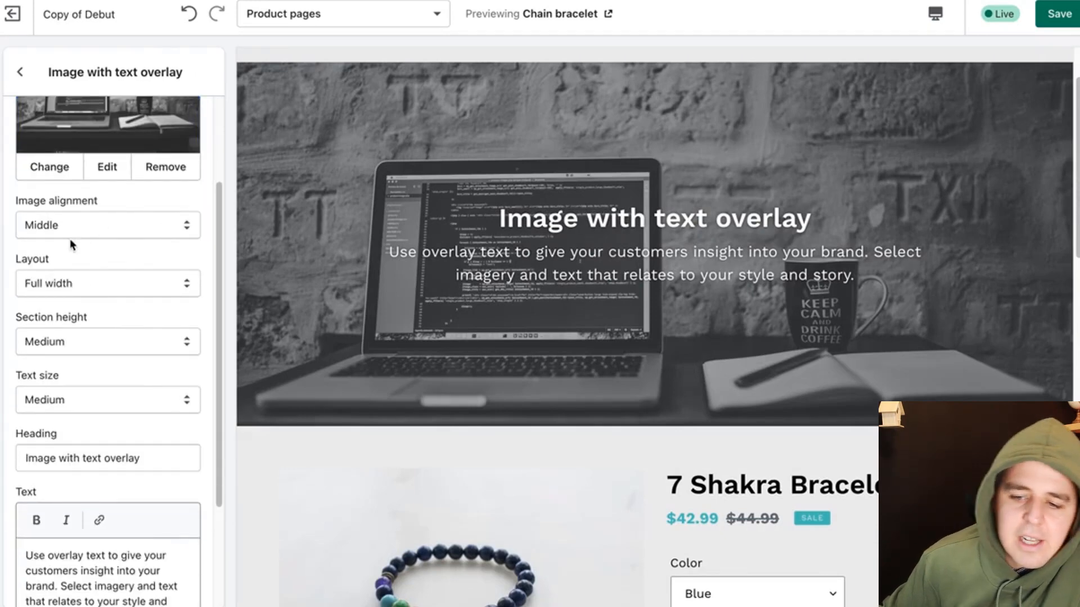
- Clear all the body text of the Image with text overlay section
{"action": "scroll", "coordinate": [95, 304], "scroll_direction": "down", "scroll_amount": 5}
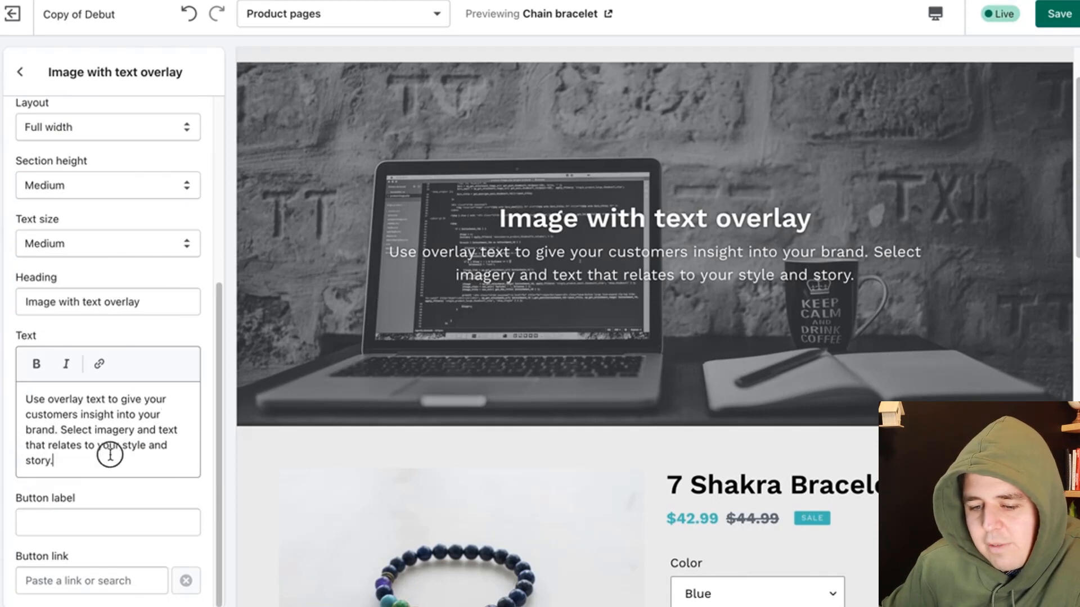
{"action": "left_click_drag", "start_coordinate": [109, 458], "coordinate": [12, 410]}
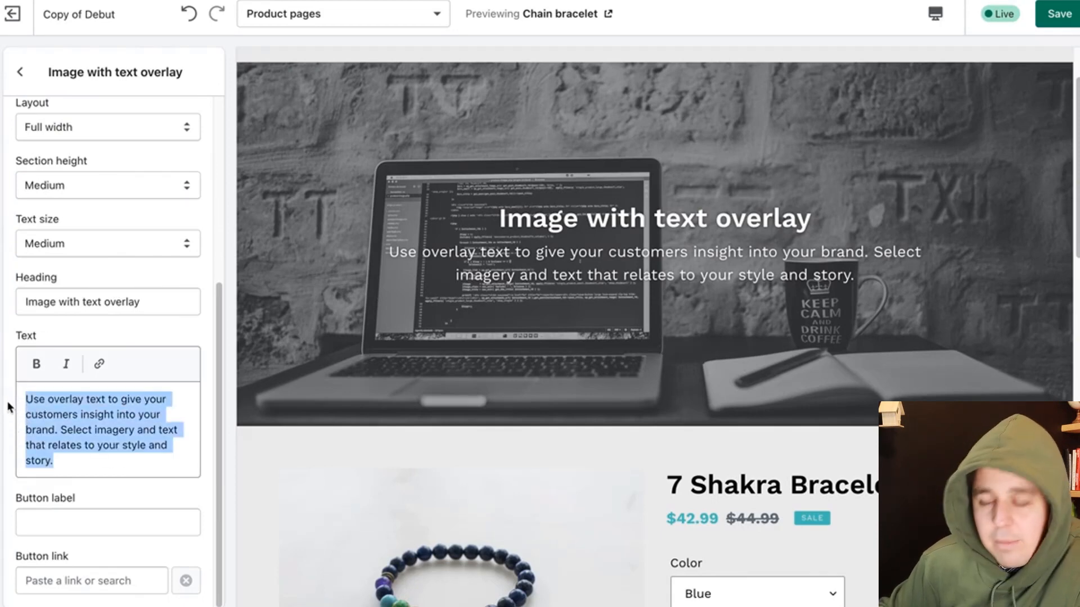
{"action": "key", "text": "BackSpace"}
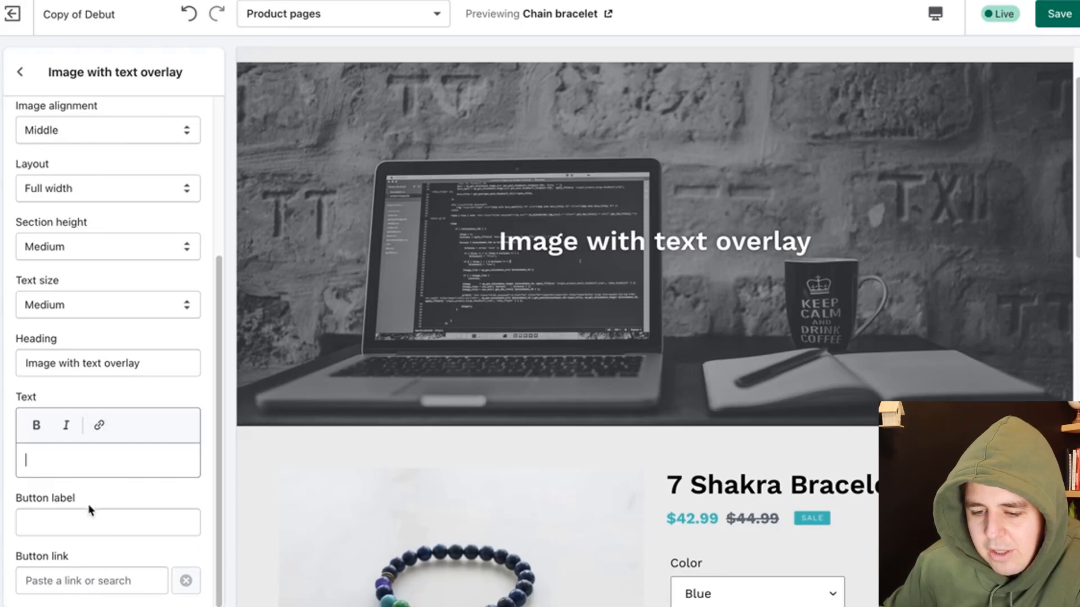
- Replace the Image with text overlay section's heading with "wfllvluvvv;" and save the theme
{"action": "scroll", "coordinate": [91, 510], "scroll_direction": "up", "scroll_amount": 1}
{"action": "double_click", "coordinate": [113, 416]}
{"action": "key", "text": "BackSpace"}
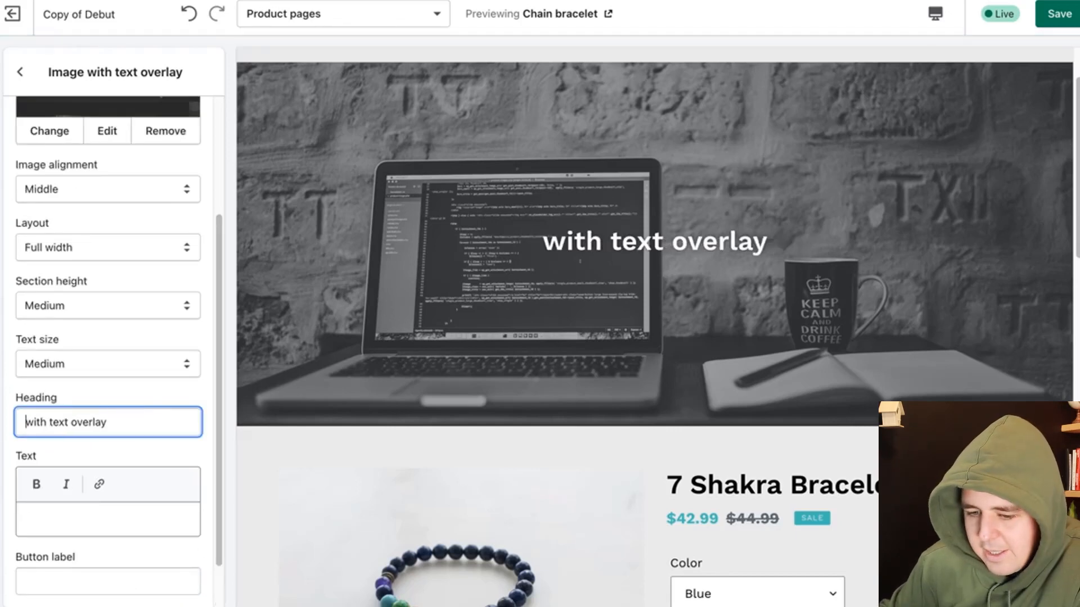
{"action": "key", "text": "BackSpace"}
{"action": "key", "text": "BackSpace"}
{"action": "key", "text": "BackSpace"}
{"action": "key", "text": "BackSpace"}
{"action": "key", "text": "BackSpace"}
{"action": "key", "text": "BackSpace"}
{"action": "key", "text": "BackSpace"}
{"action": "key", "text": "BackSpace"}
{"action": "key", "text": "BackSpace"}
{"action": "key", "text": "BackSpace"}
{"action": "key", "text": "BackSpace"}
{"action": "key", "text": "BackSpace"}
{"action": "key", "text": "BackSpace"}
{"action": "key", "text": "BackSpace"}
{"action": "key", "text": "BackSpace"}
{"action": "key", "text": "BackSpace"}
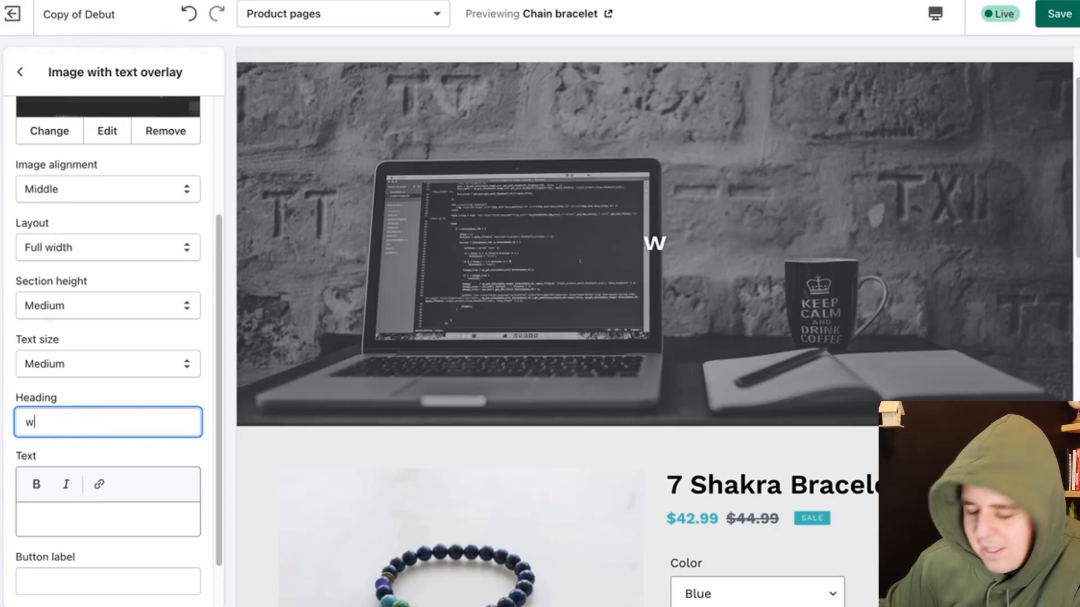
{"action": "type", "text": "fllvluvvv;"}
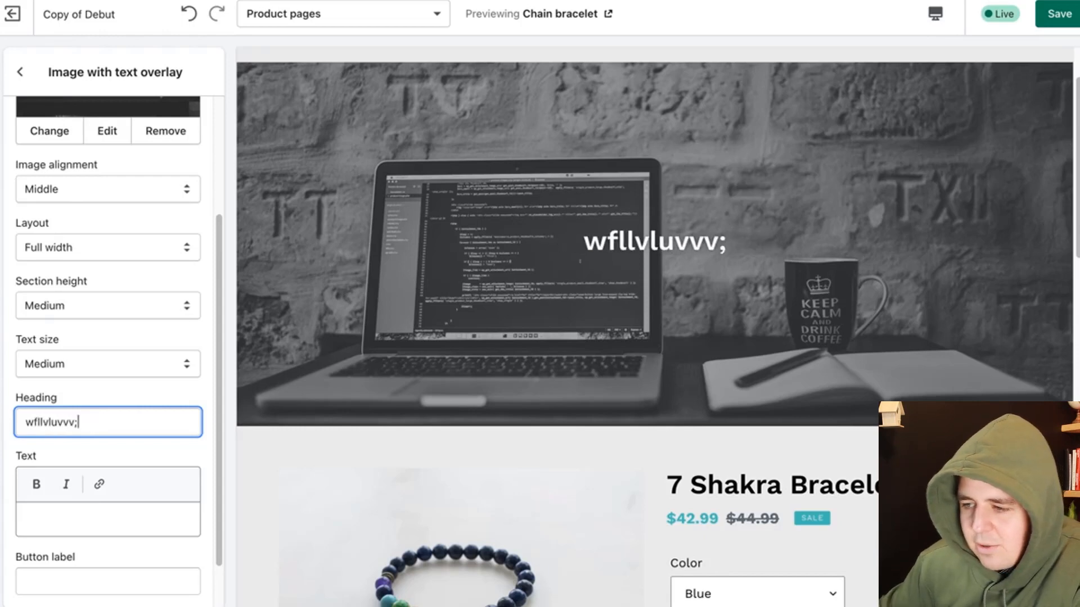
{"action": "key", "text": "ctrl+s"}
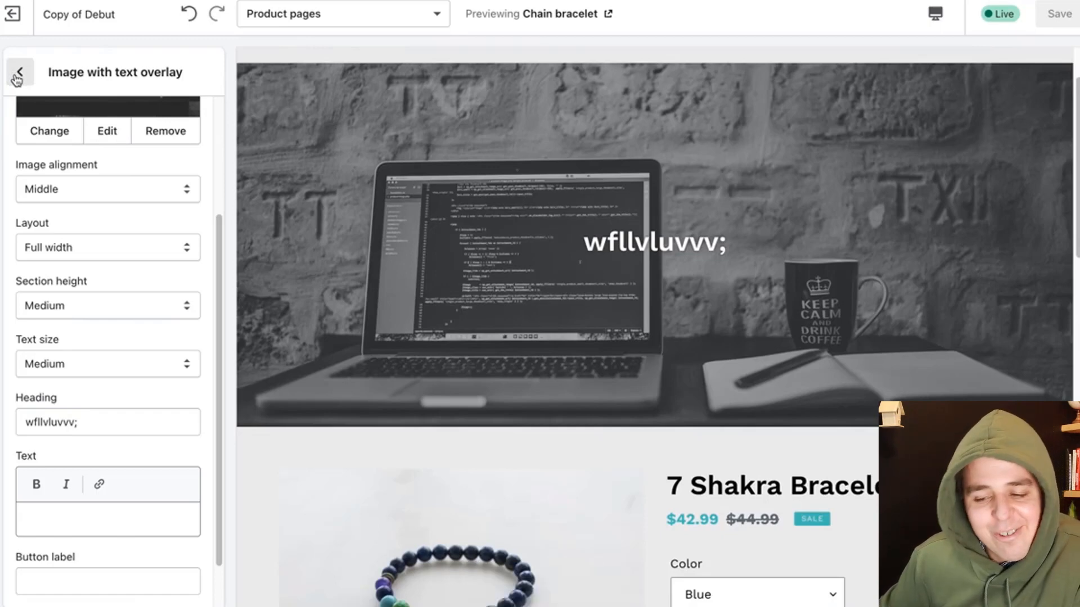
- Return to the section list, review the bracelet page, and open the recommended Stylish Summer Necklace to check for the banner
{"action": "left_click", "coordinate": [17, 80]}
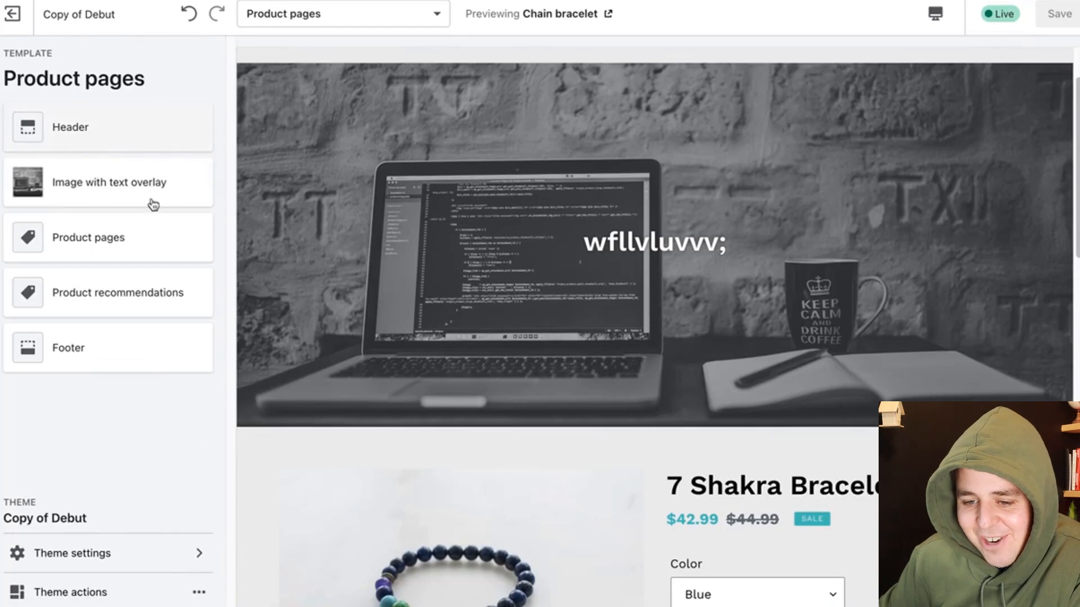
{"action": "scroll", "coordinate": [541, 325], "scroll_direction": "down", "scroll_amount": 8}
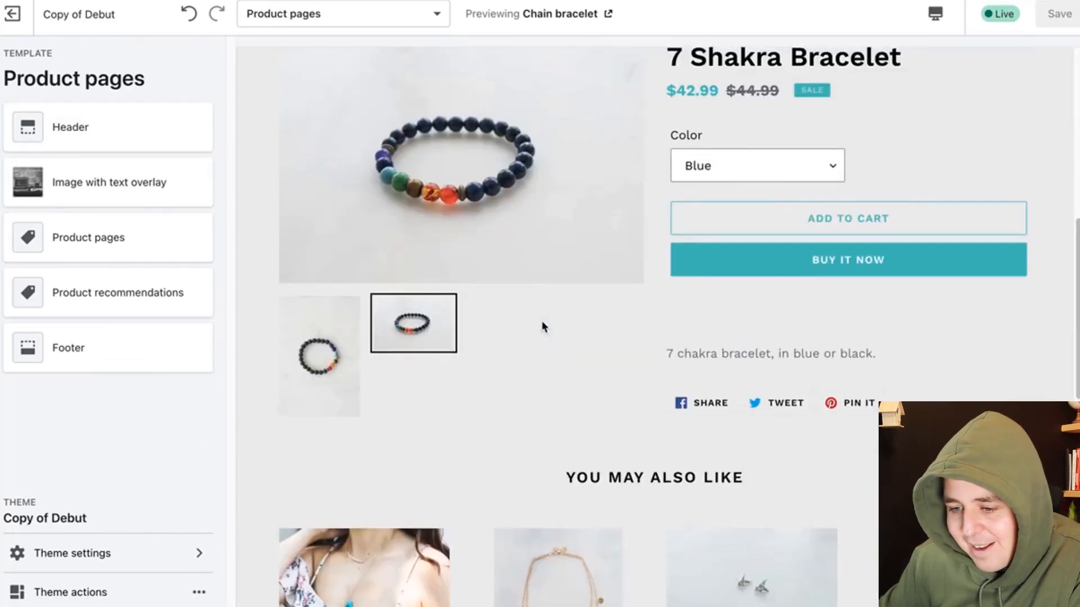
{"action": "scroll", "coordinate": [541, 327], "scroll_direction": "up", "scroll_amount": 8}
{"action": "scroll", "coordinate": [548, 332], "scroll_direction": "down", "scroll_amount": 8}
{"action": "scroll", "coordinate": [554, 338], "scroll_direction": "down", "scroll_amount": 3}
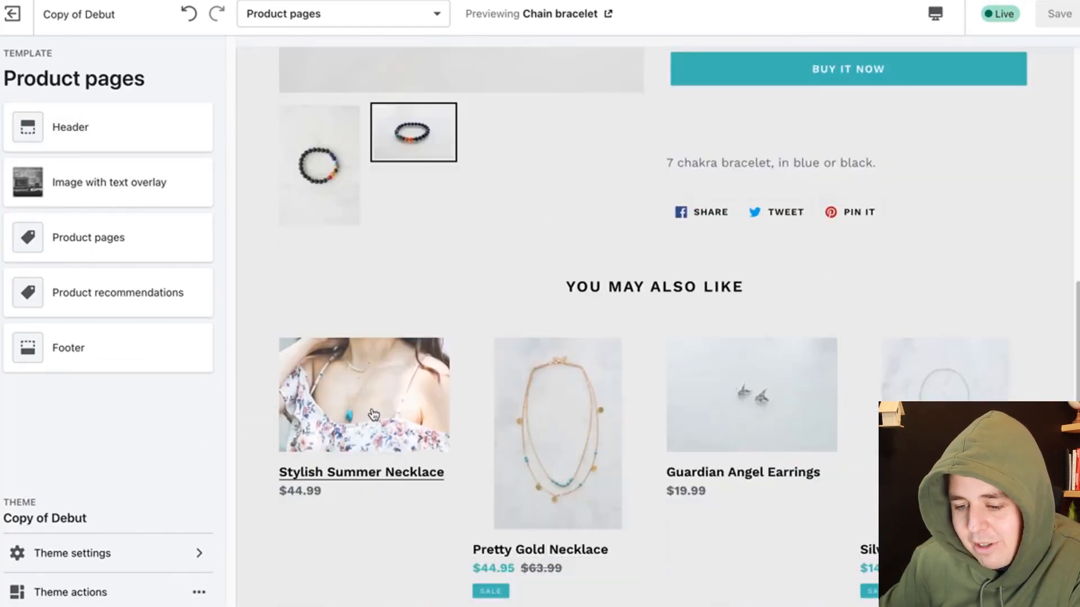
{"action": "left_click", "coordinate": [375, 415]}
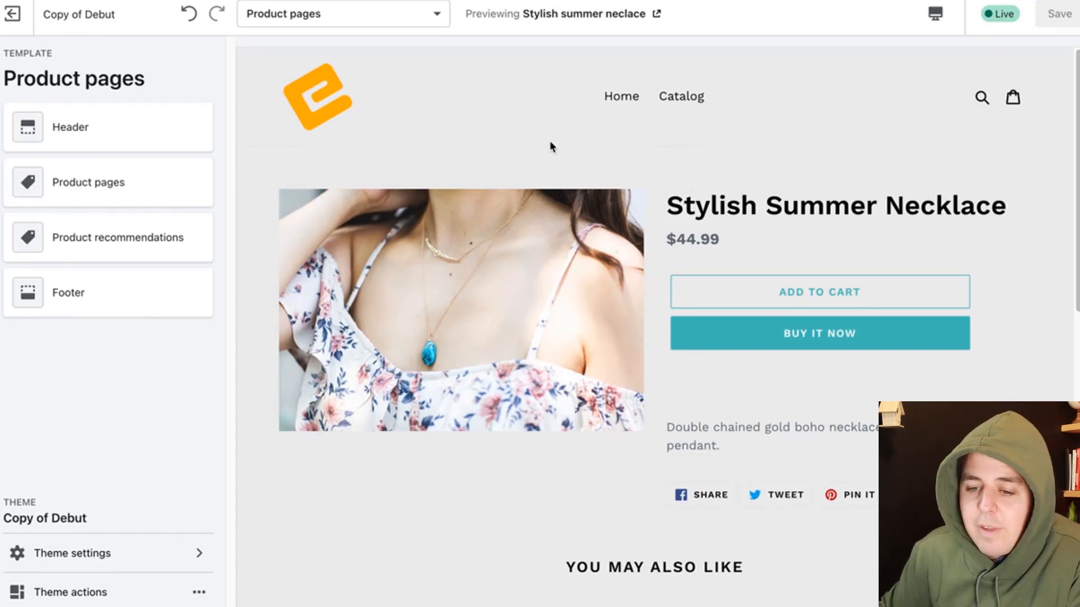
- Leave the theme editor and open a storefront preview of the live Copy of Debut theme
{"action": "left_click", "coordinate": [19, 21]}
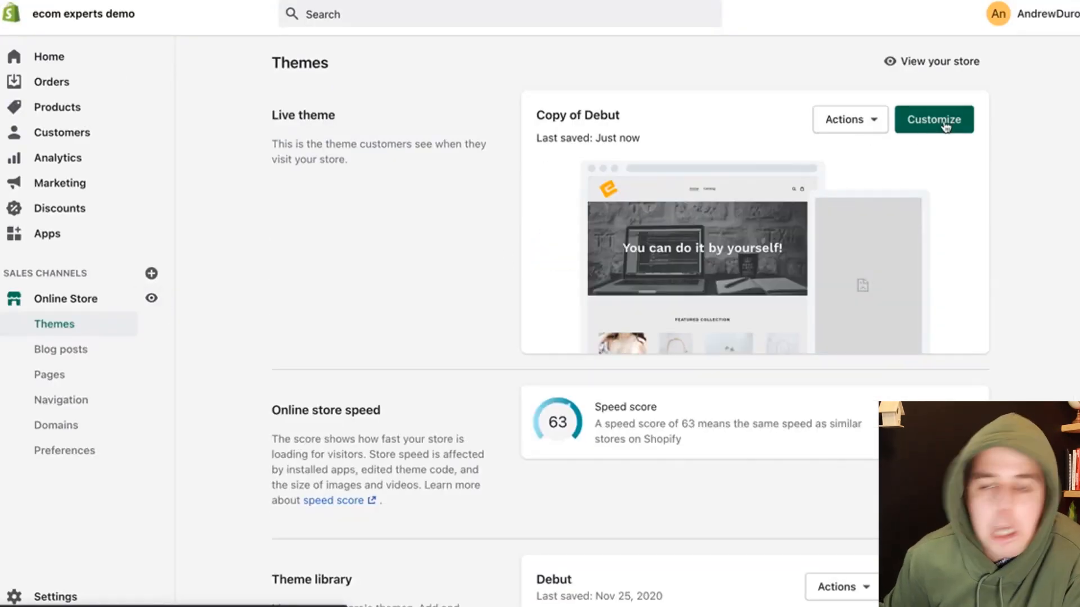
{"action": "left_click", "coordinate": [874, 129]}
{"action": "left_click", "coordinate": [832, 162]}
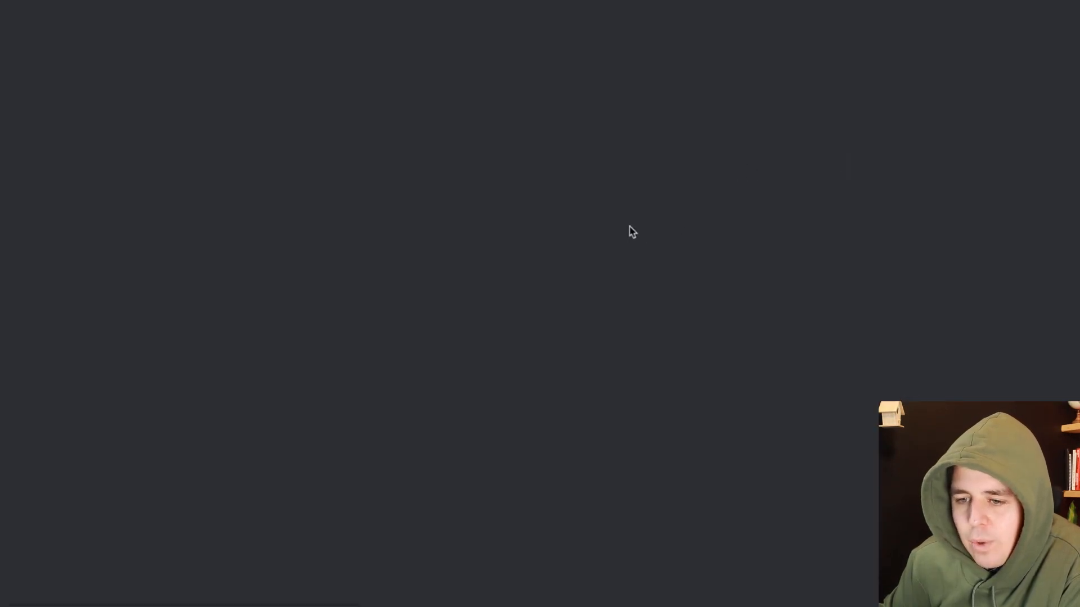
- Find the 7 Shakra Bracelet in the storefront's catalog and open its product page
{"action": "scroll", "coordinate": [574, 354], "scroll_direction": "down", "scroll_amount": 10}
{"action": "scroll", "coordinate": [573, 353], "scroll_direction": "up", "scroll_amount": 10}
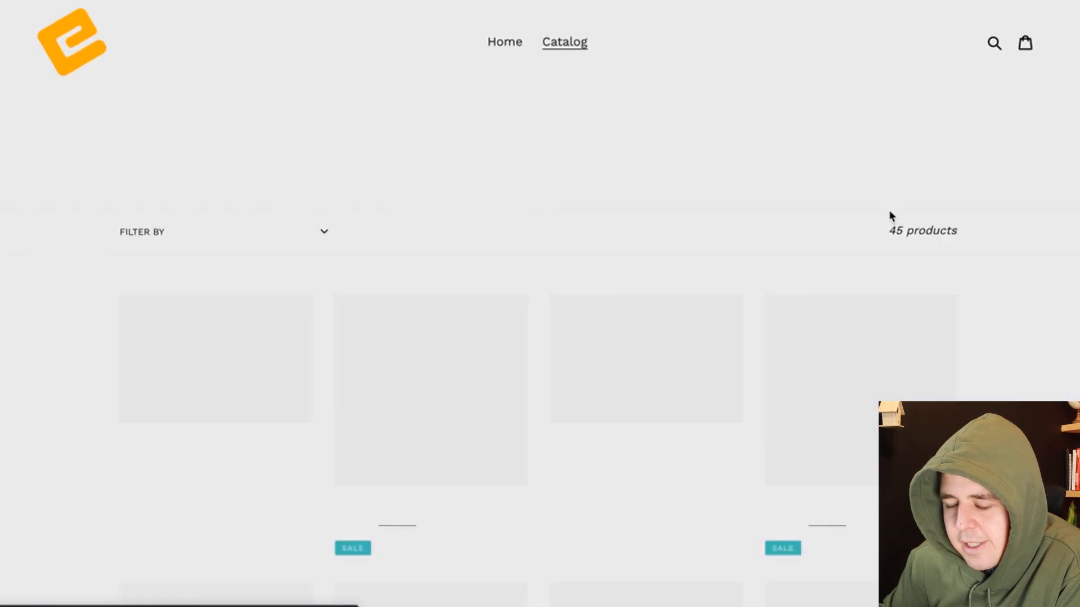
{"action": "scroll", "coordinate": [890, 217], "scroll_direction": "down", "scroll_amount": 10}
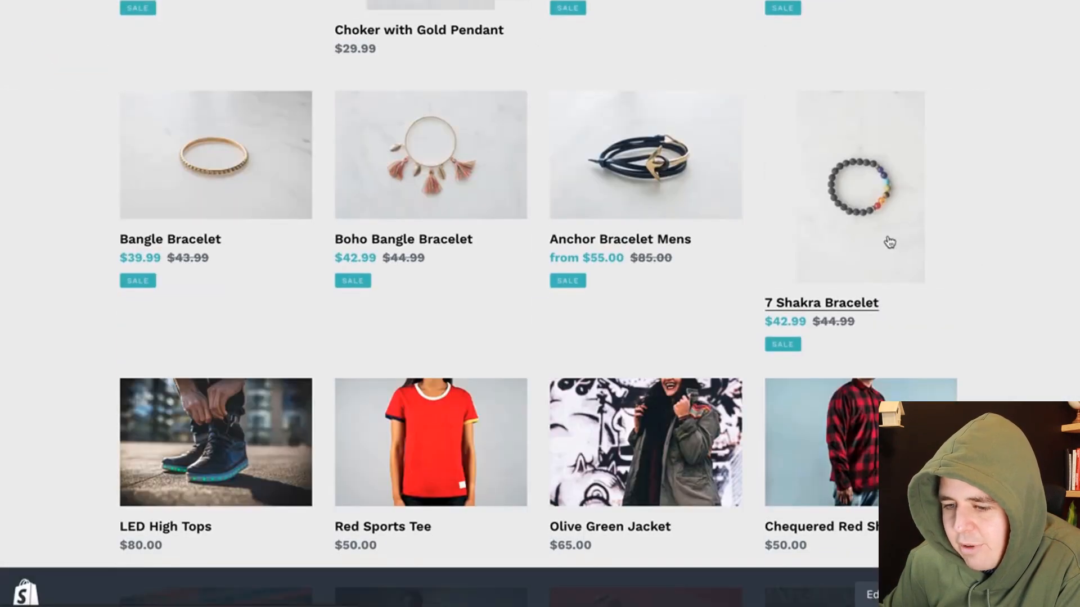
{"action": "left_click", "coordinate": [878, 232]}
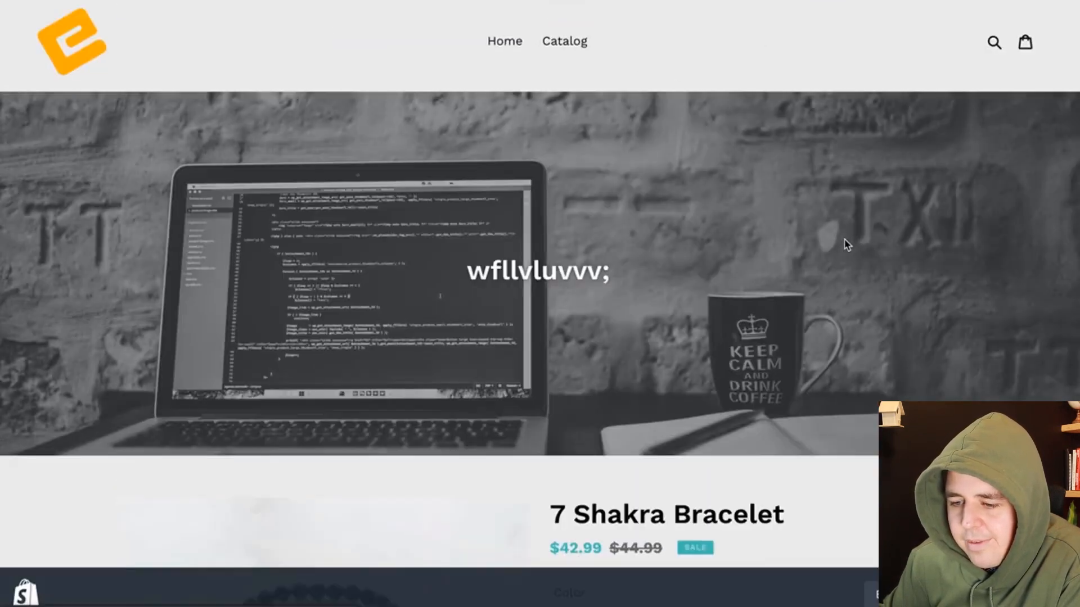
- Review the 7 Shakra Bracelet page with its banner and open the recommended Guardian Angel Earrings for comparison
{"action": "scroll", "coordinate": [845, 238], "scroll_direction": "down", "scroll_amount": 14}
{"action": "scroll", "coordinate": [845, 238], "scroll_direction": "up", "scroll_amount": 10}
{"action": "scroll", "coordinate": [754, 212], "scroll_direction": "down", "scroll_amount": 10}
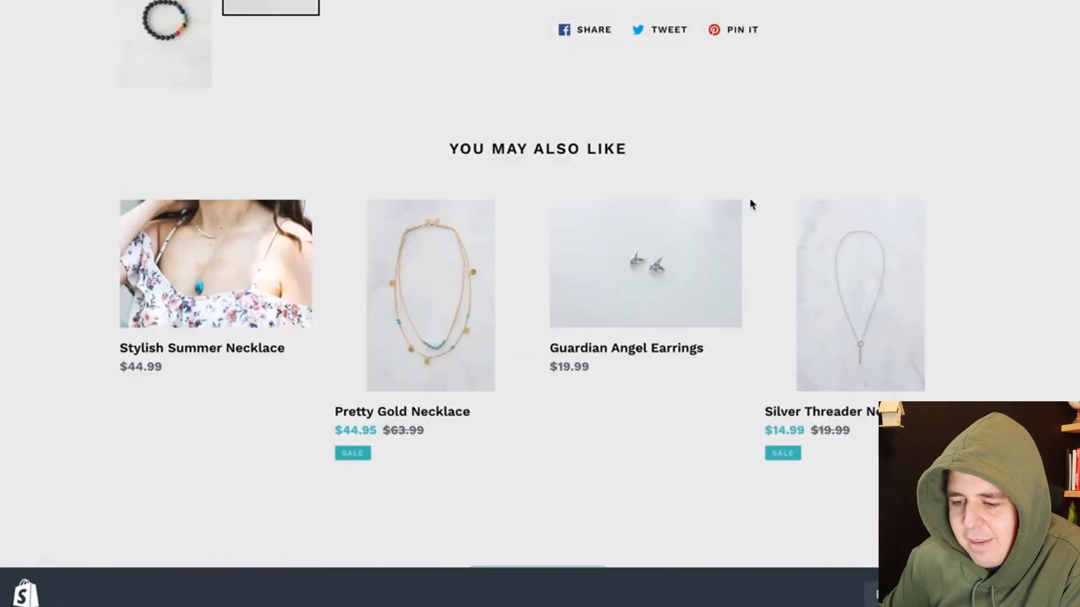
{"action": "left_click", "coordinate": [667, 264]}
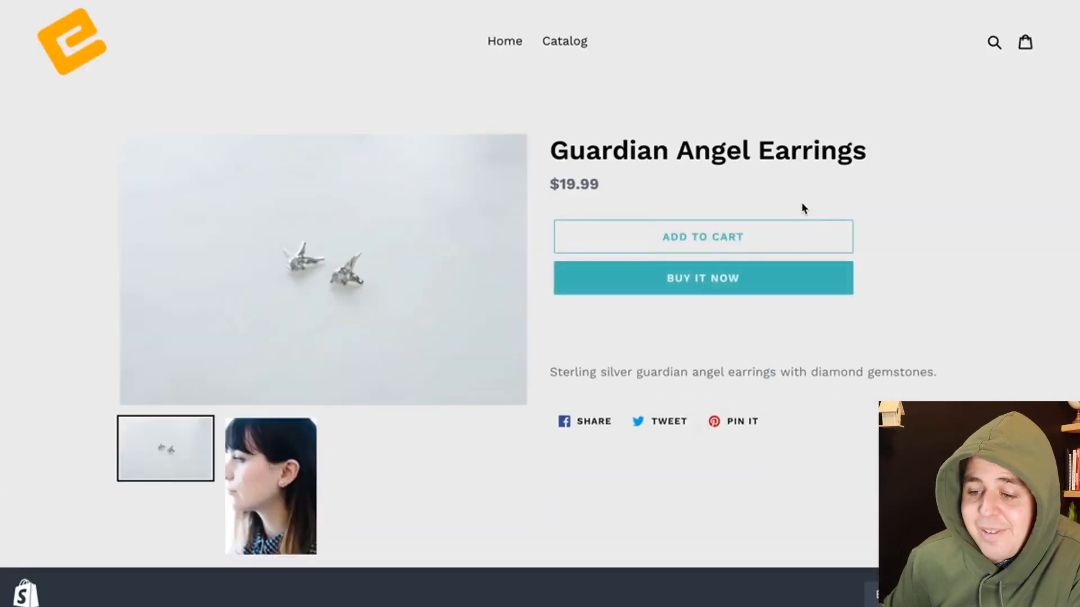